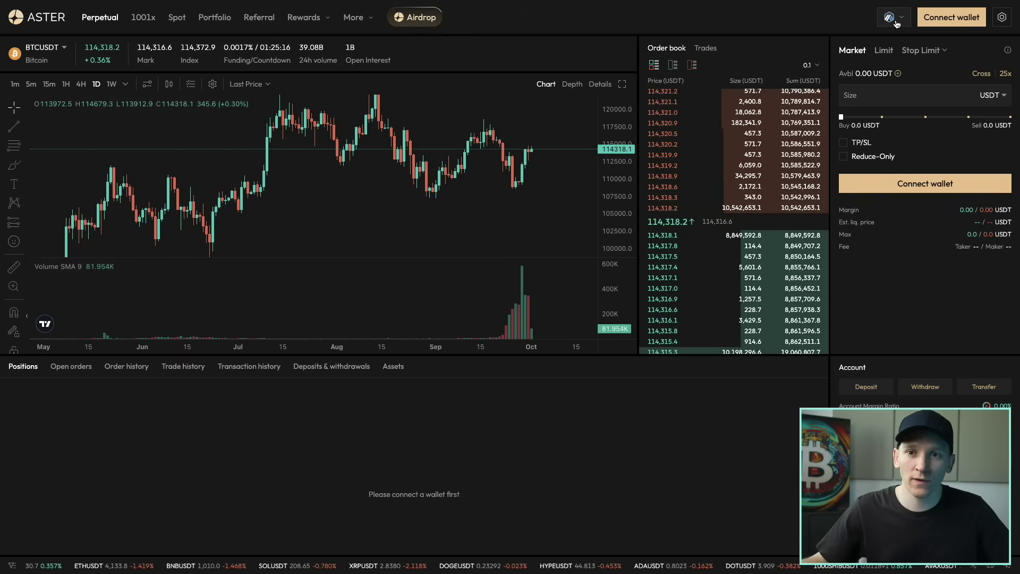
- Select Arbitrum as the network and connect the Rabby Wallet to Aster, approving the connection in the wallet
click(896, 21)
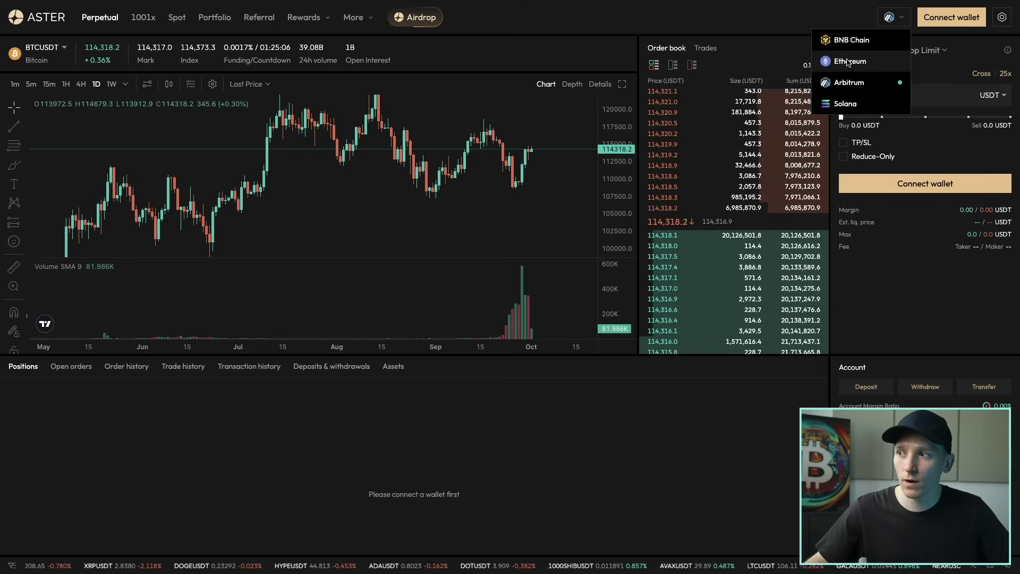
click(856, 84)
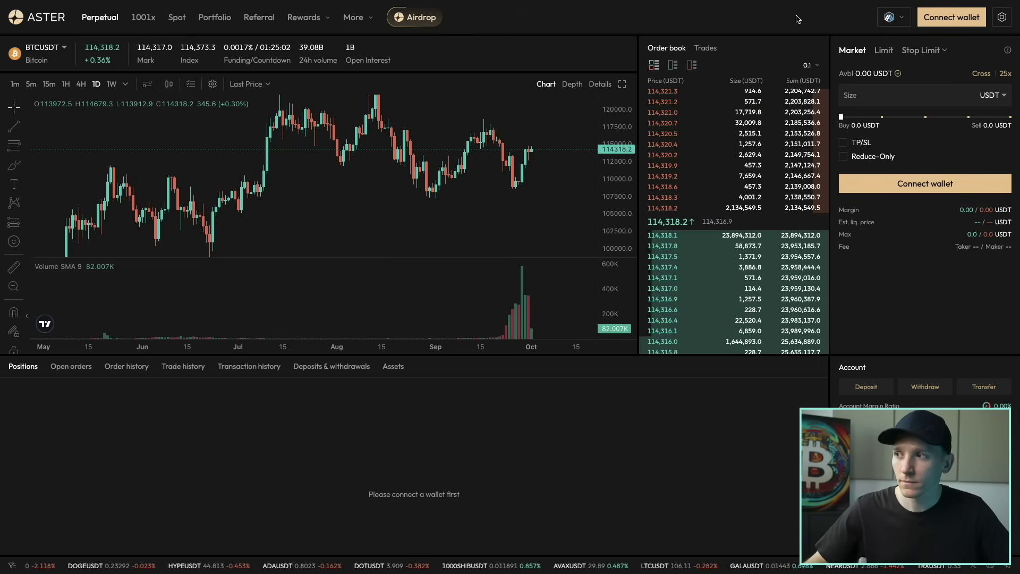
click(961, 24)
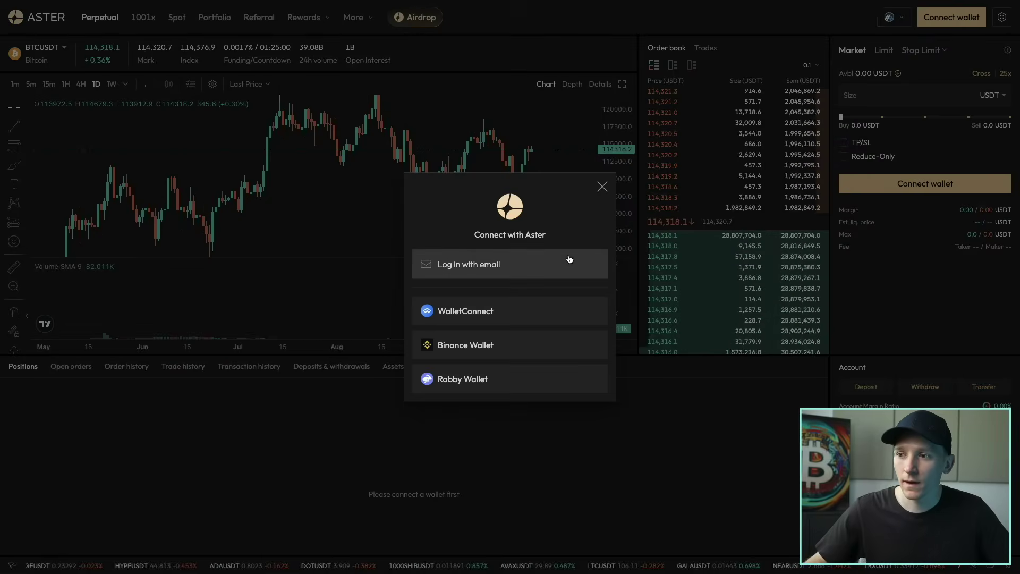
click(477, 379)
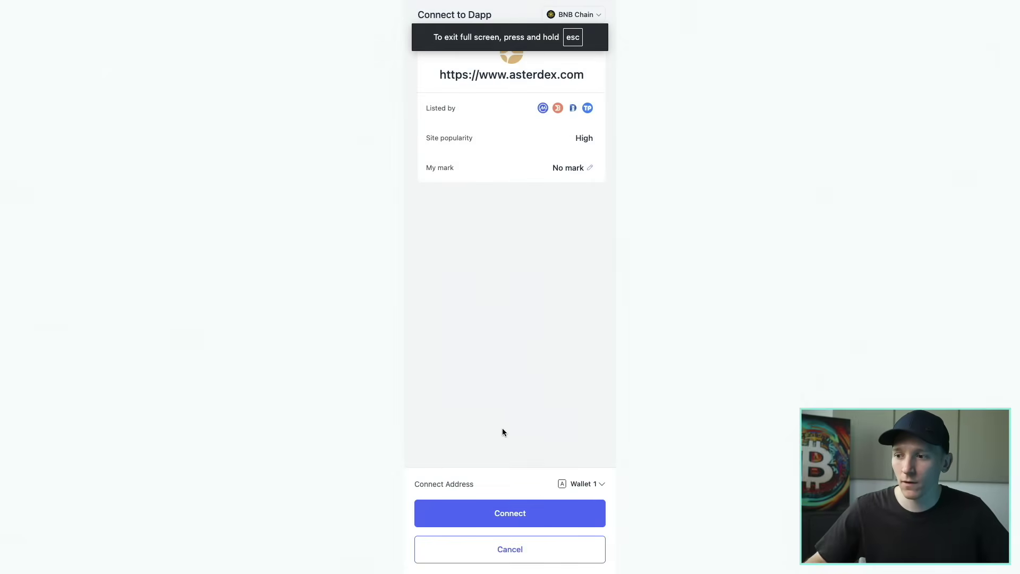
click(483, 512)
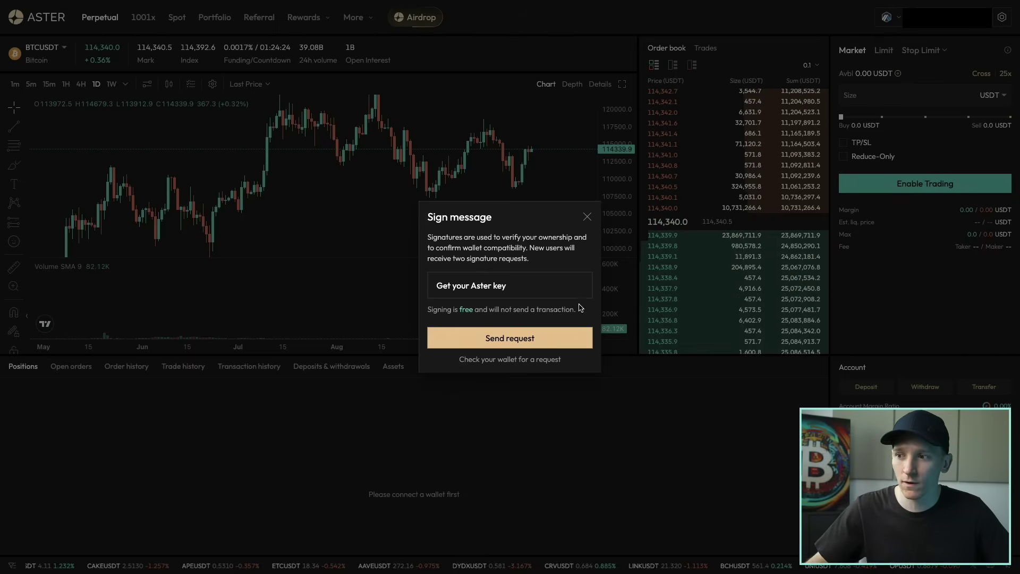
- Send the signature request for the Aster key and sign it in the wallet
click(526, 340)
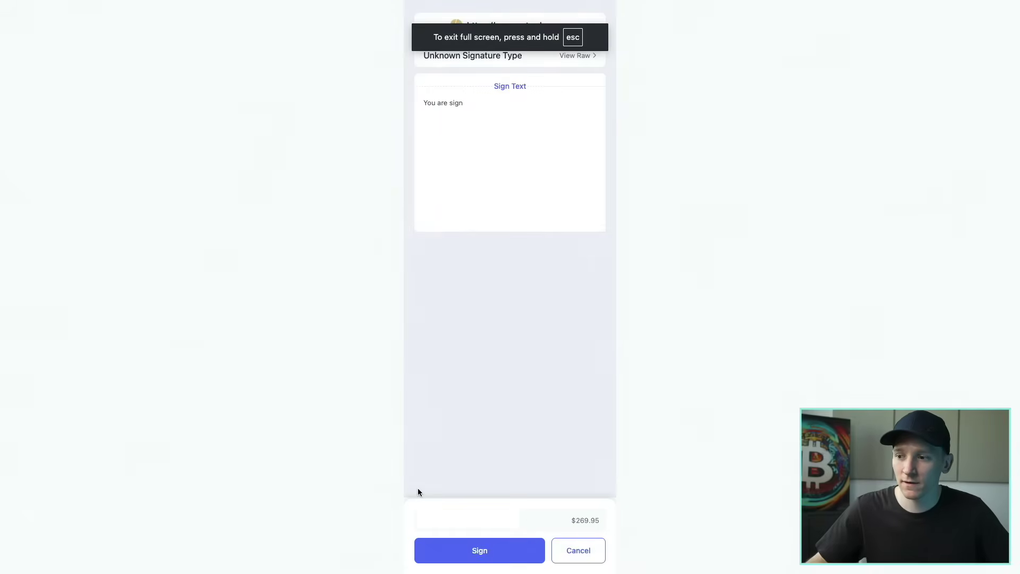
click(457, 557)
click(468, 553)
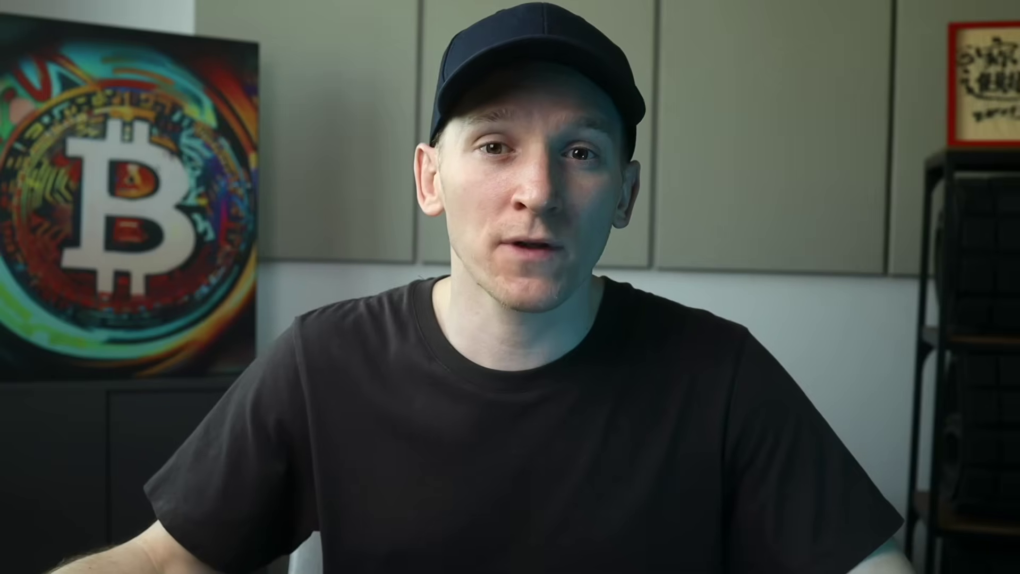
- Choose the Arbitrum network and copy the wallet address from the Rabby Wallet
click(893, 17)
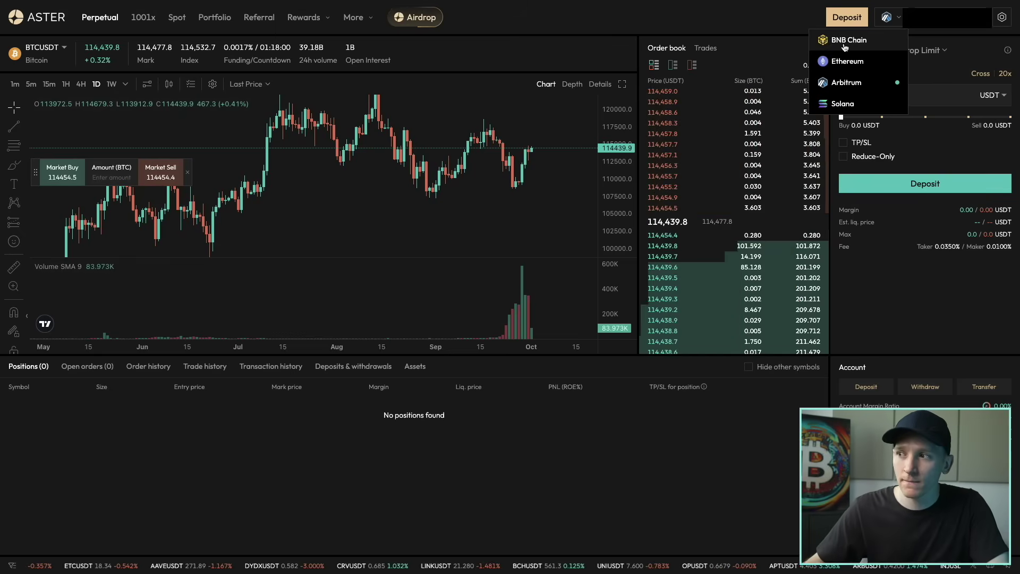
click(848, 83)
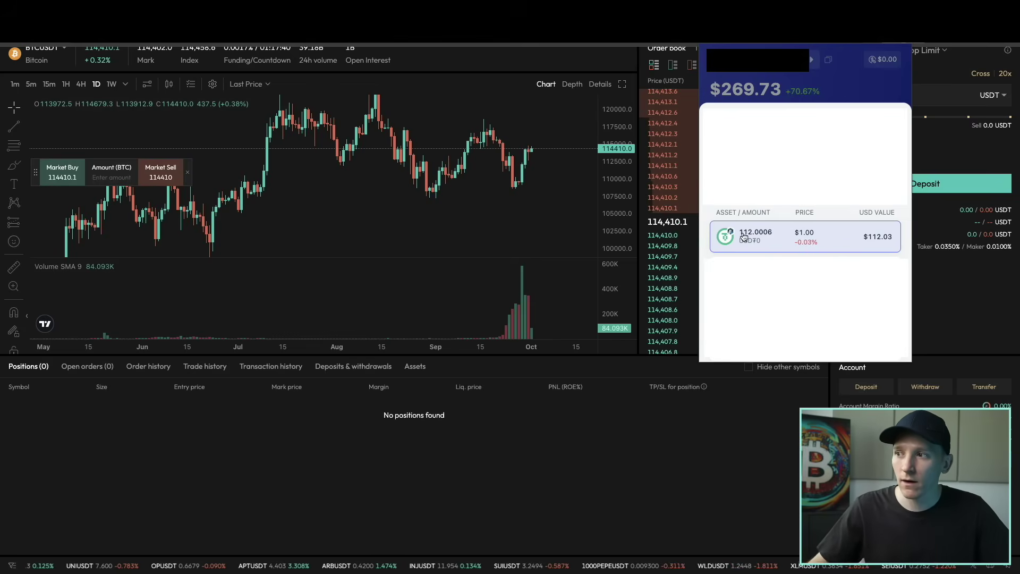
click(833, 75)
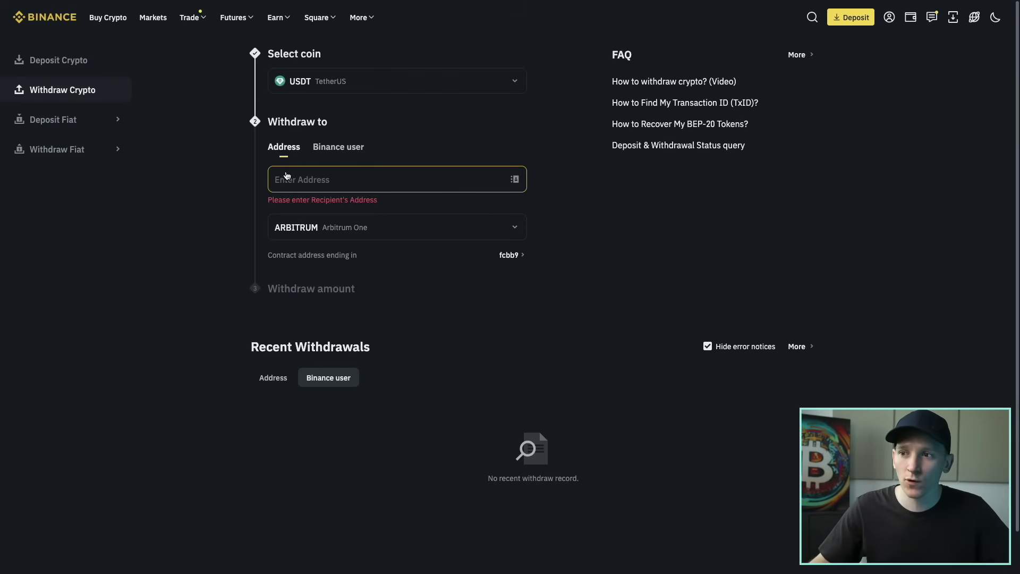
- On Binance's USDT withdrawal page, paste the copied wallet address as the recipient address
click(290, 178)
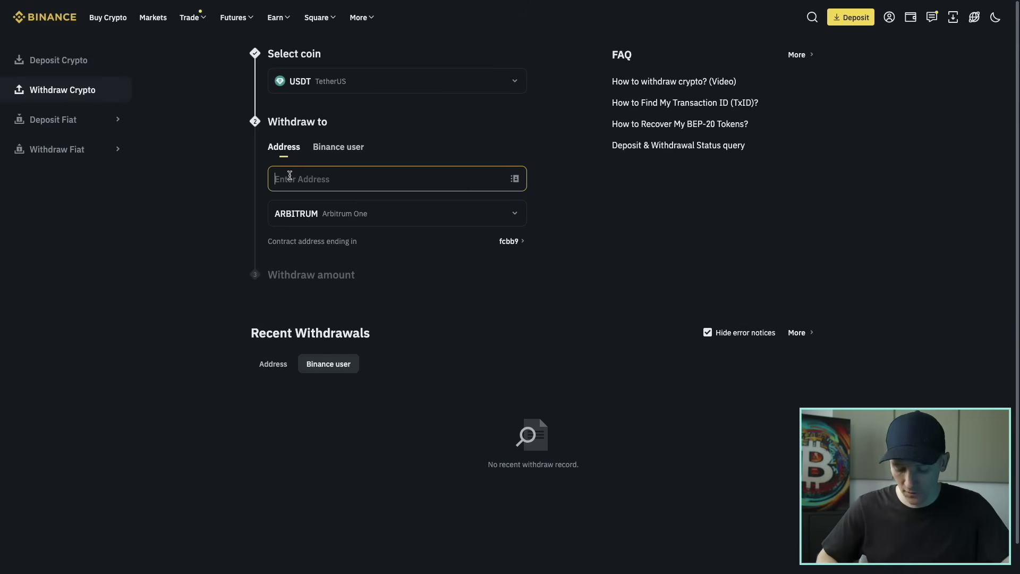
key(ctrl+v)
click(246, 186)
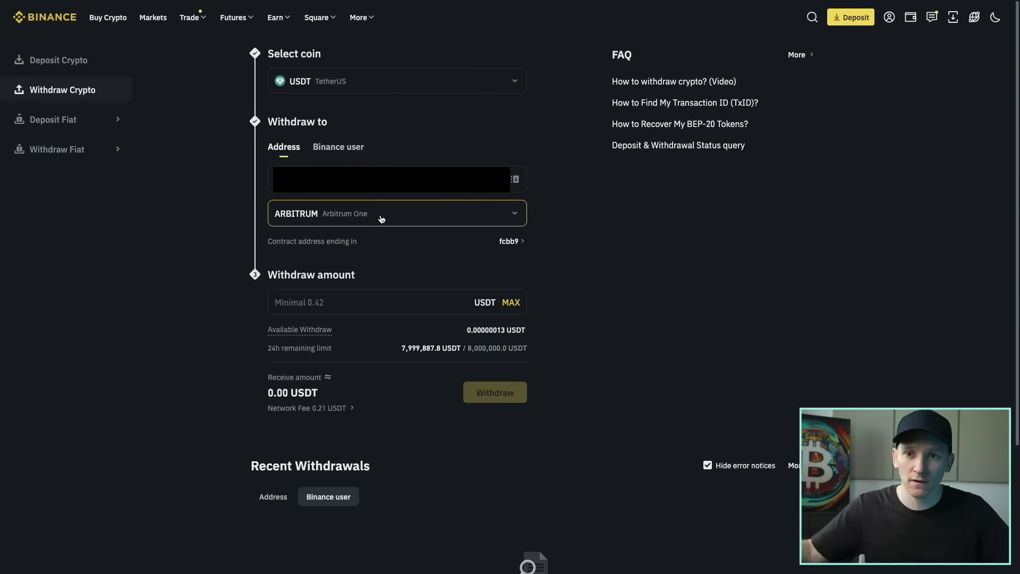
- Choose Arbitrum One as the USDT withdrawal network and activate the withdrawal amount for entry
click(382, 219)
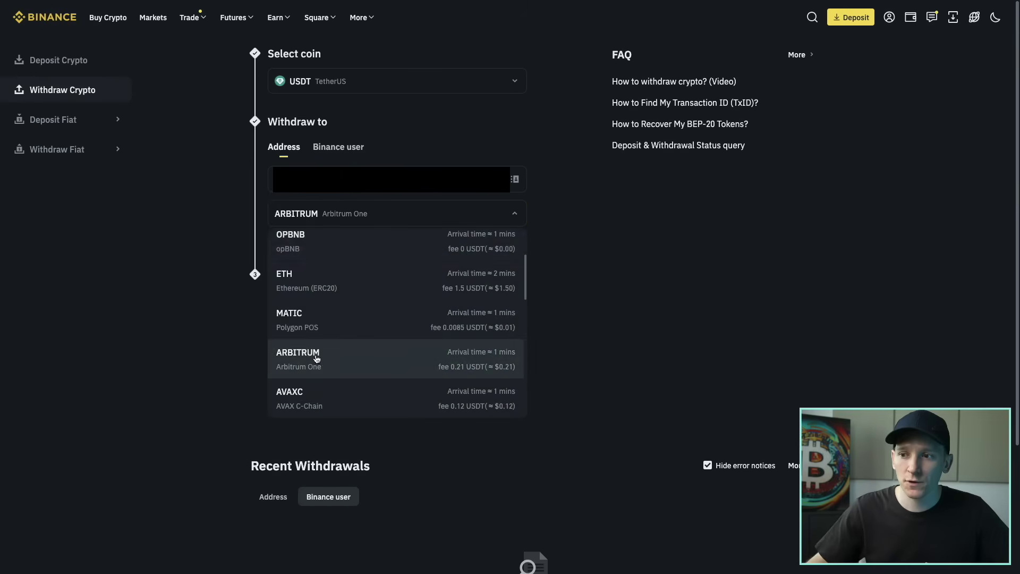
scroll(299, 357, up, 1)
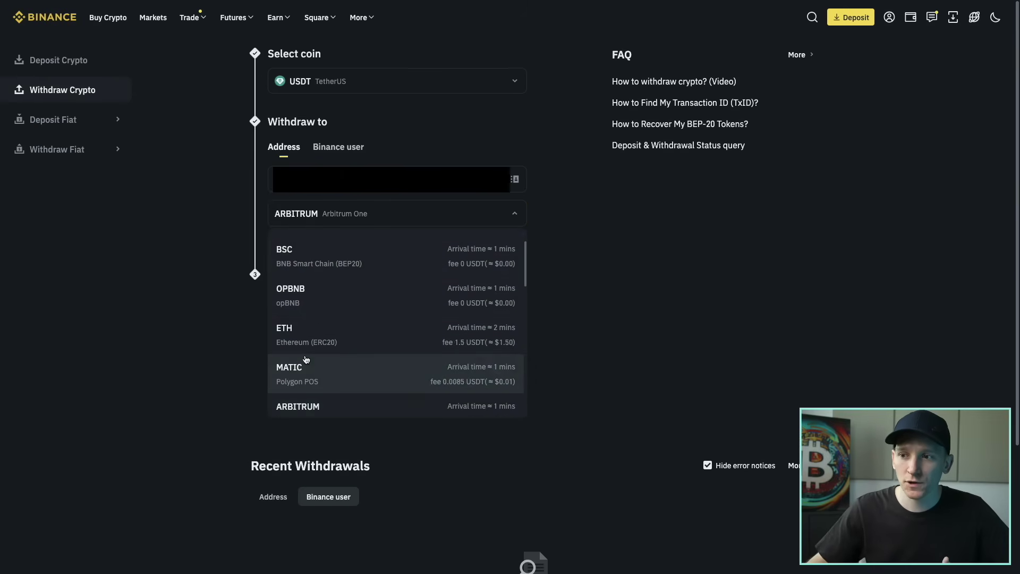
scroll(295, 336, up, 1)
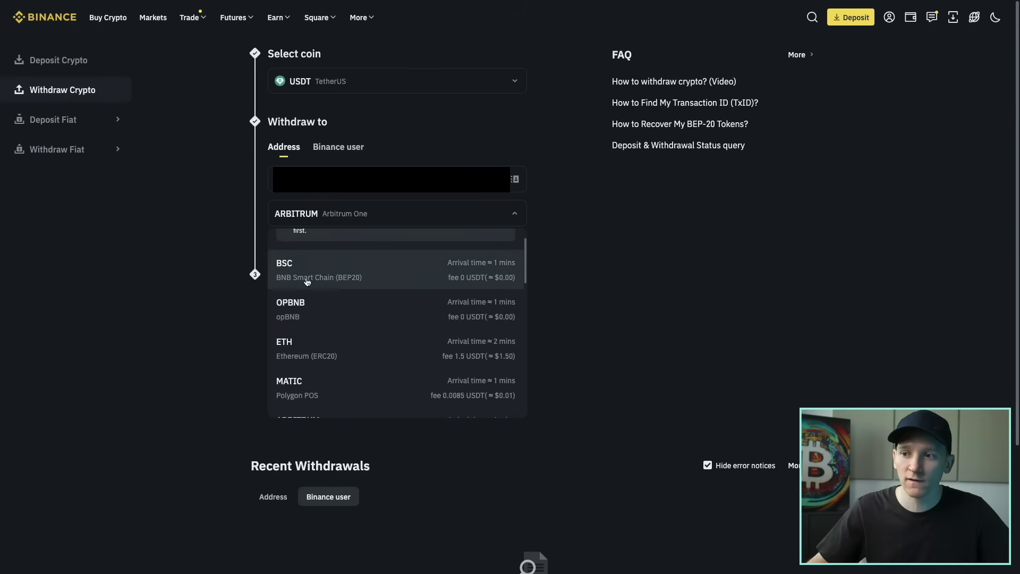
scroll(306, 302, down, 1)
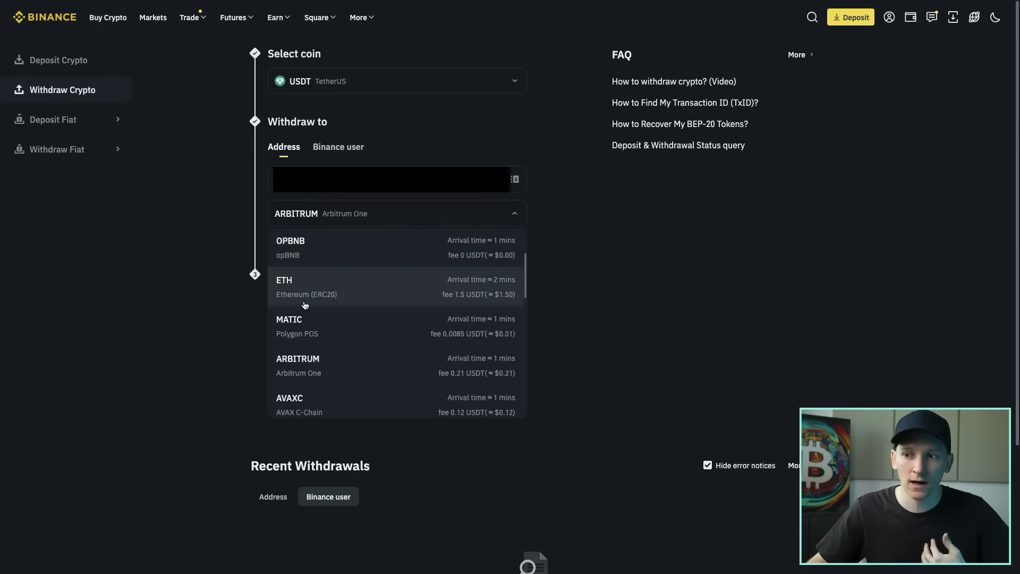
click(305, 367)
click(341, 303)
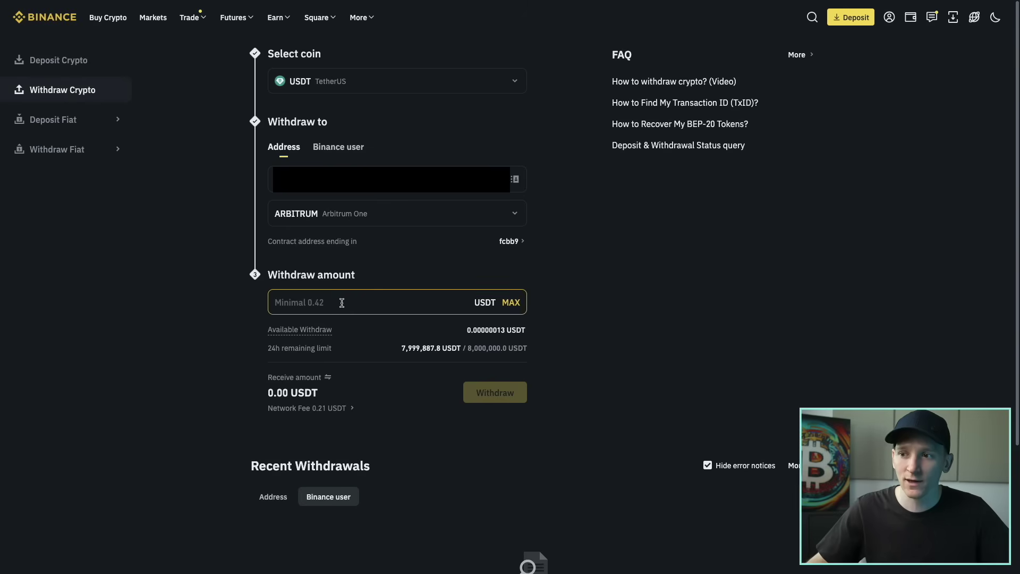
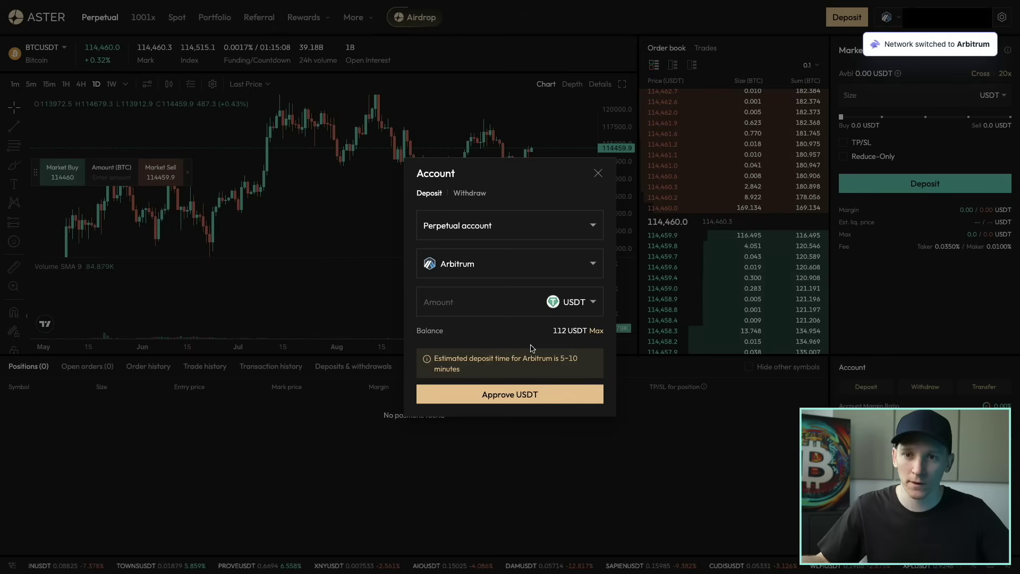
- In Aster's deposit dialog, set the maximum amount of 112 USDT on Arbitrum and approve the USDT spending in the wallet
click(597, 331)
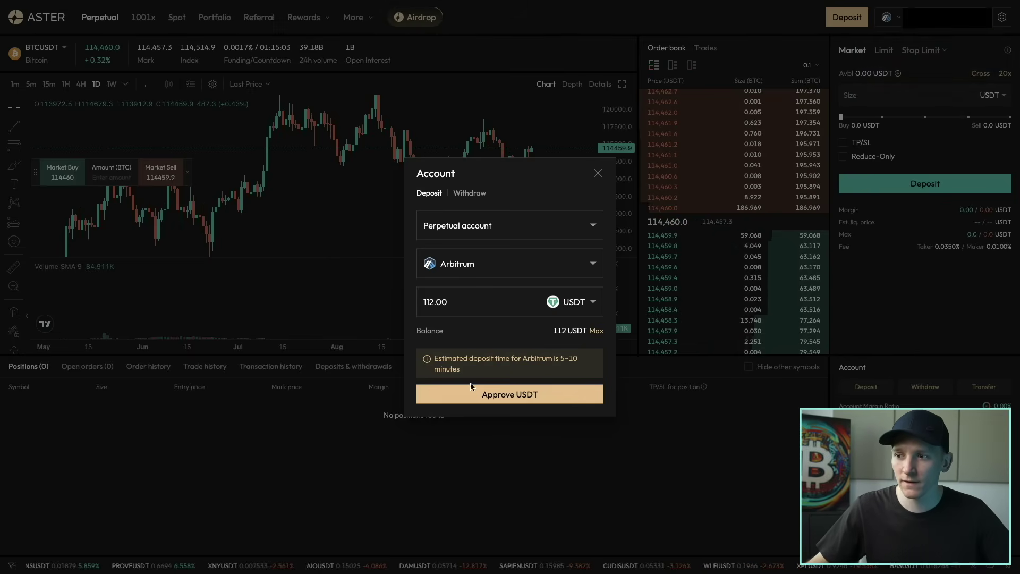
click(492, 396)
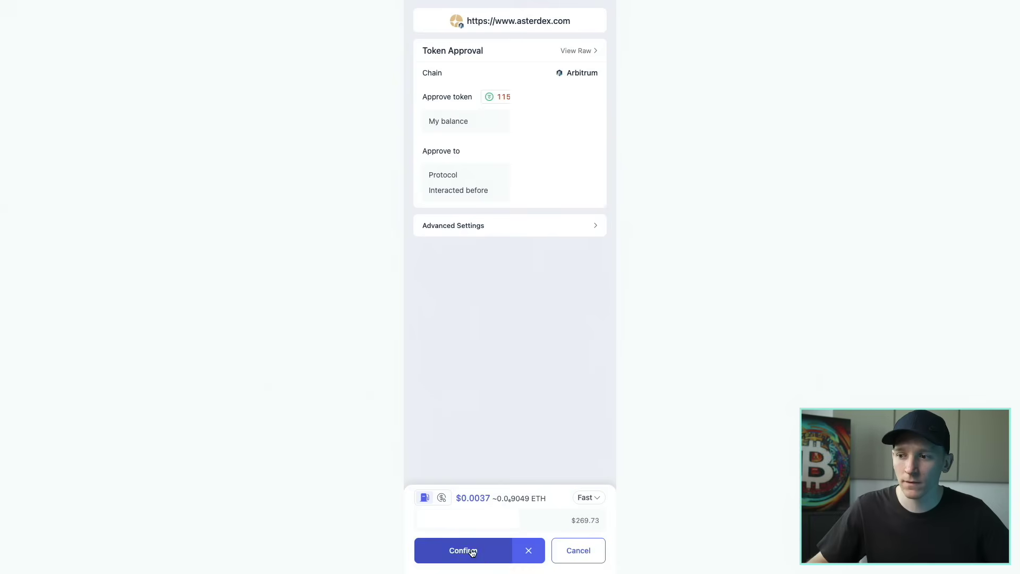
click(472, 552)
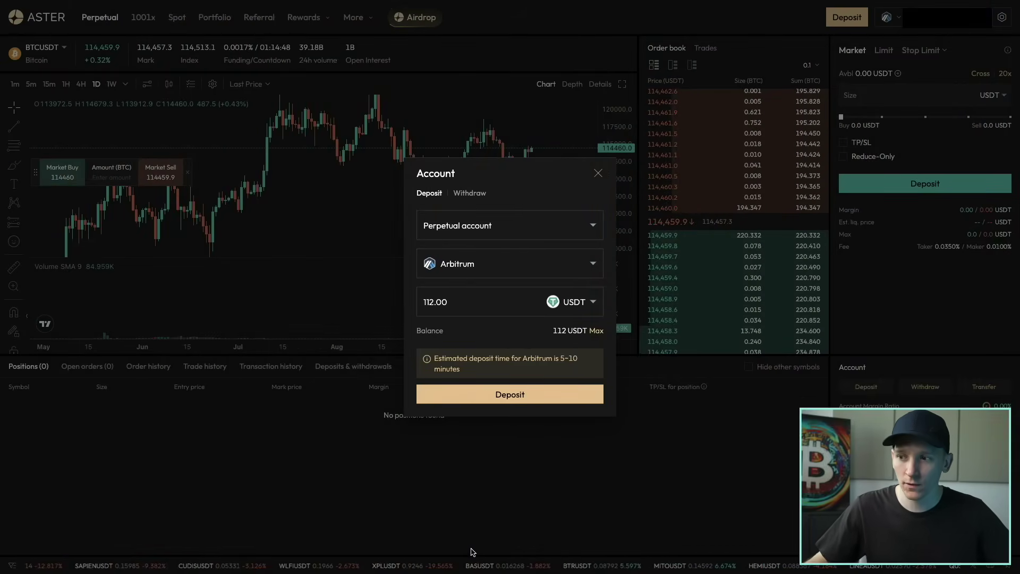
- Deposit the 112 USDT into the Perpetual account and sign the transaction in the wallet
click(495, 396)
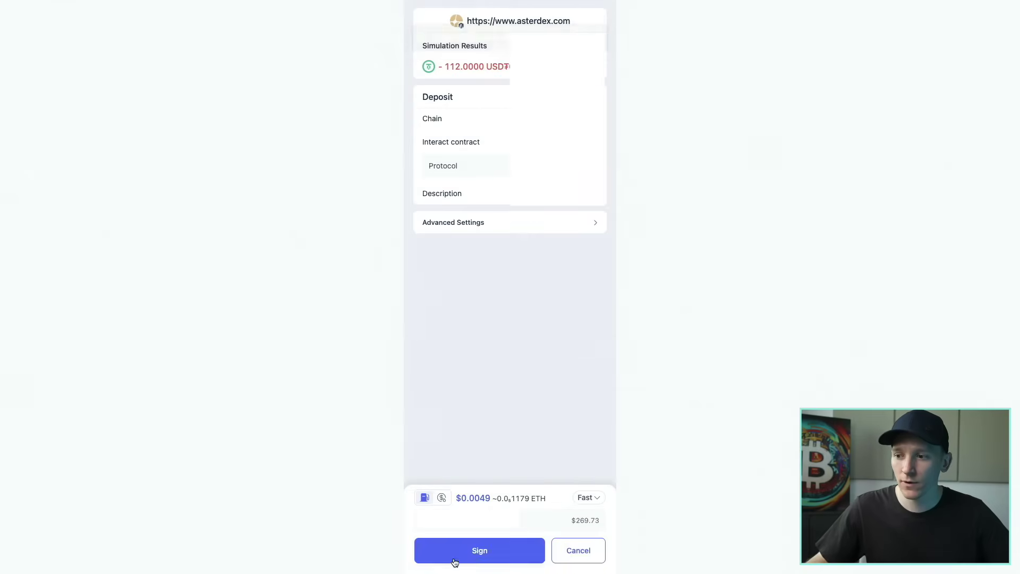
click(455, 554)
click(473, 556)
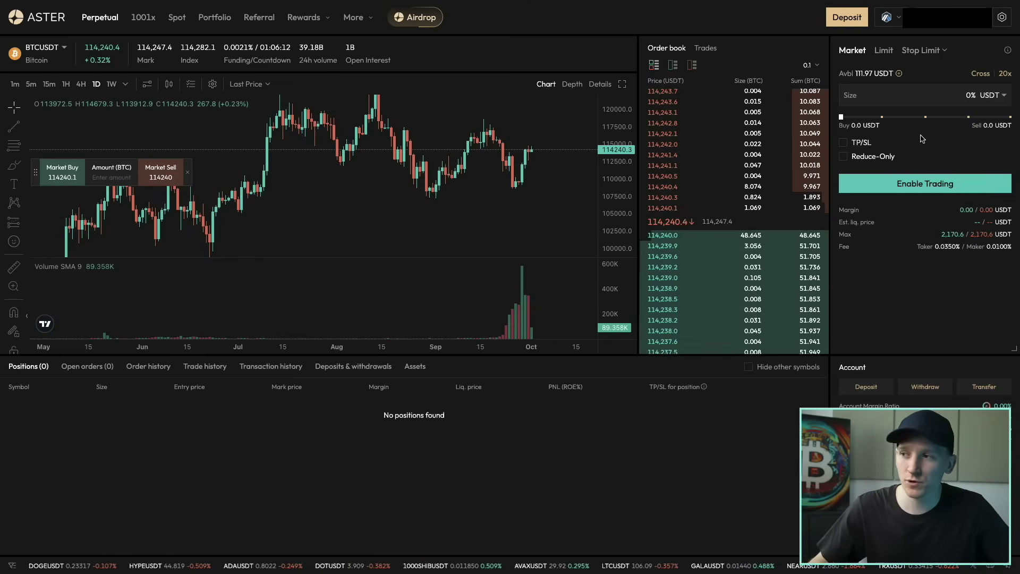
- Enable trading by establishing the connection and signing the request in the wallet
click(917, 188)
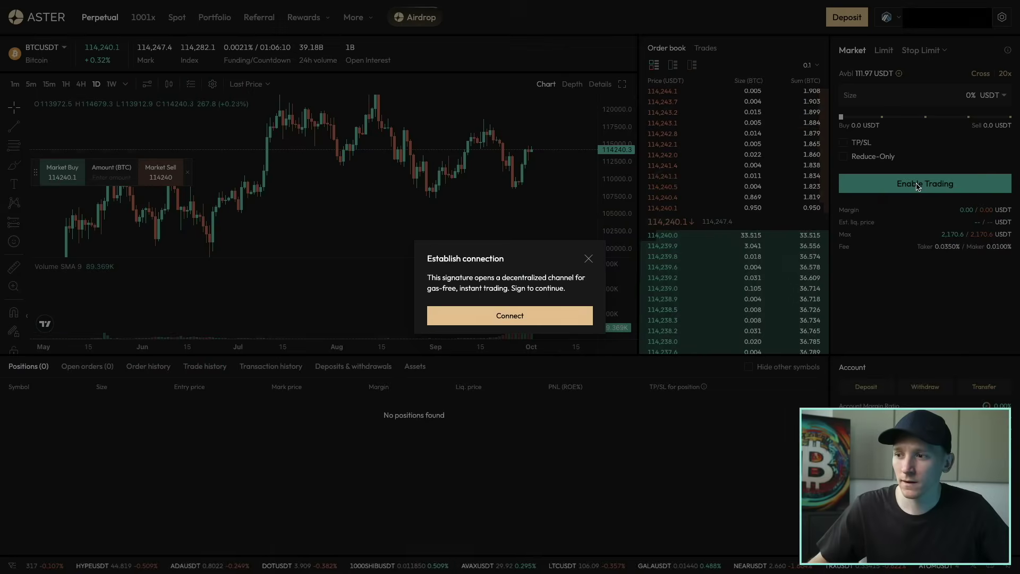
click(516, 314)
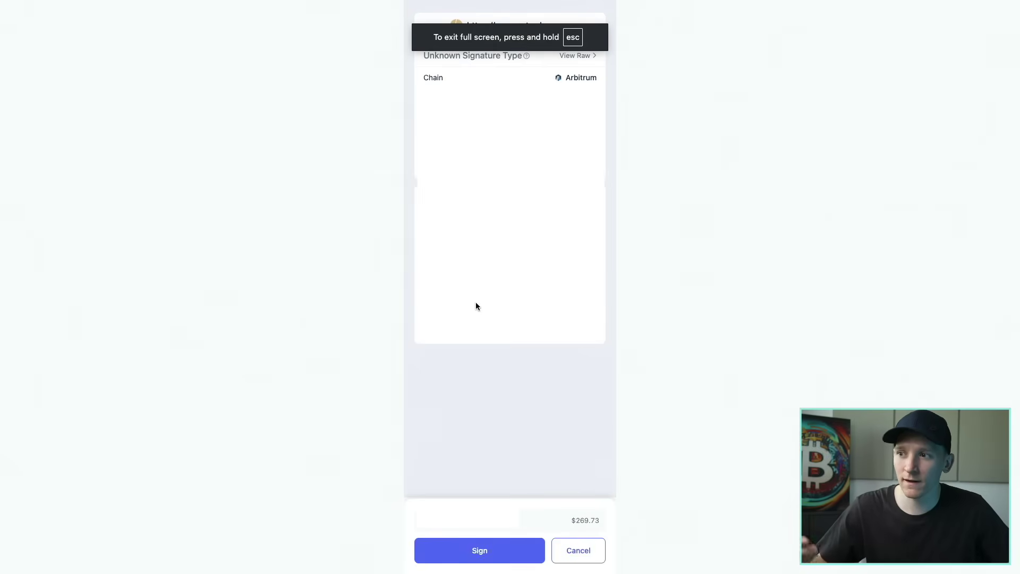
click(474, 550)
click(477, 553)
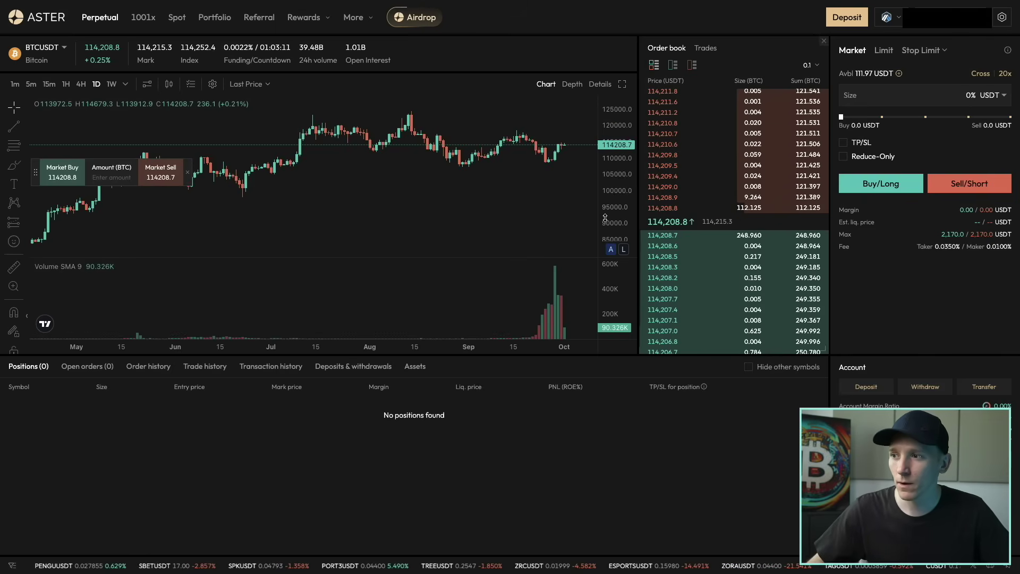
- Compare the Cross and Isolated margin mode options for BTCUSDT, then close the dialog without confirming a change
drag(605, 217, 606, 197)
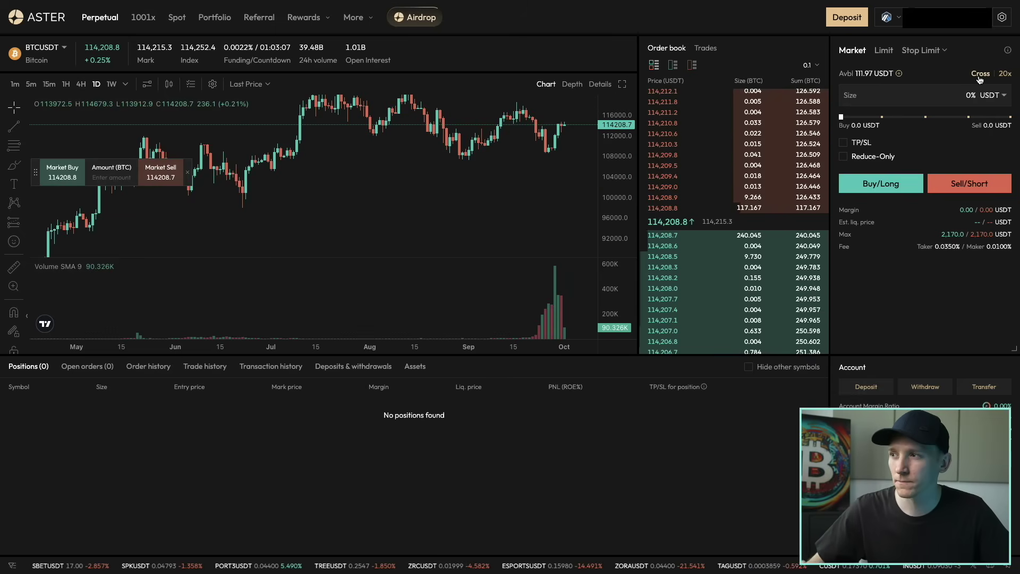
click(980, 74)
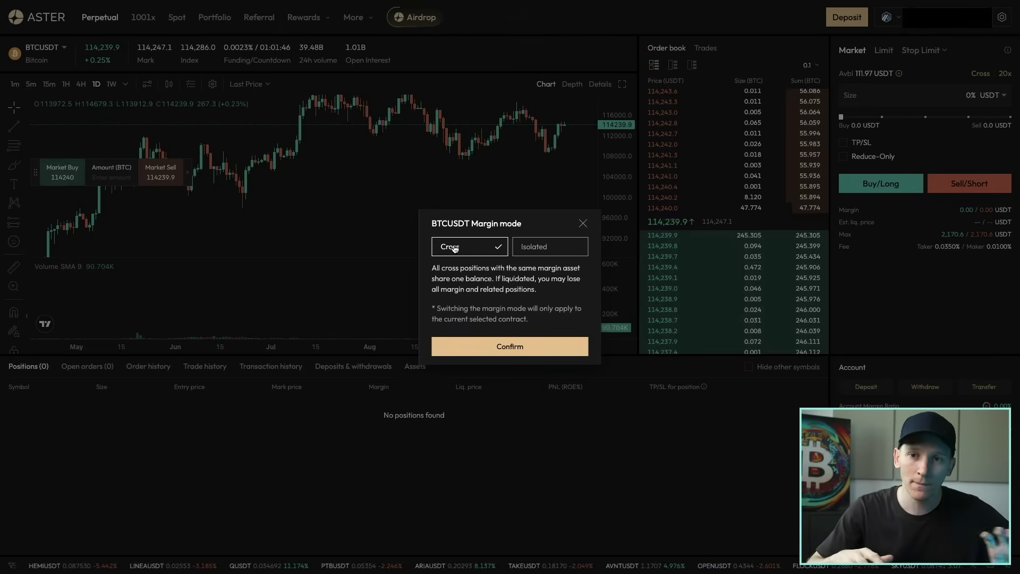
click(544, 247)
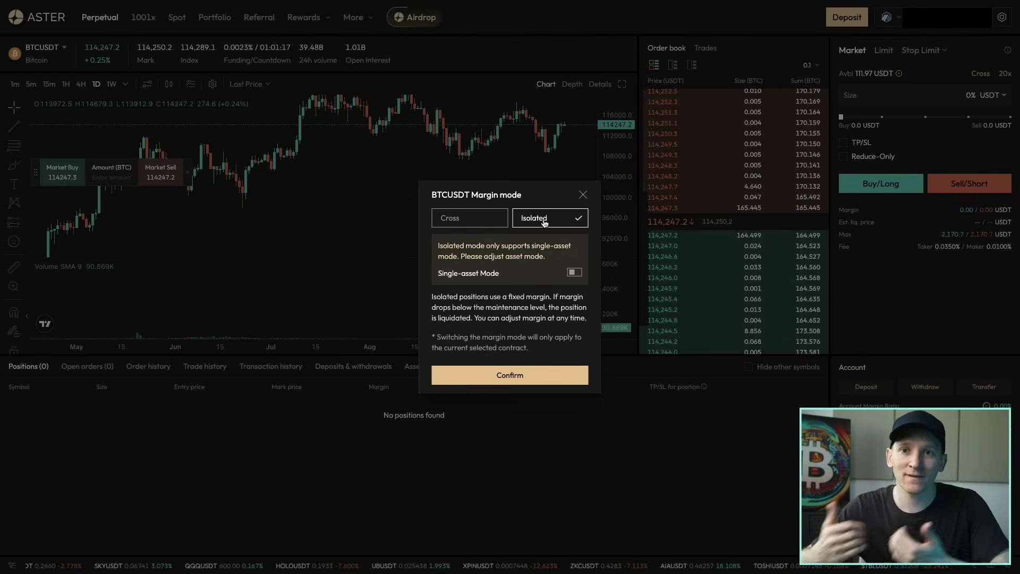
click(475, 218)
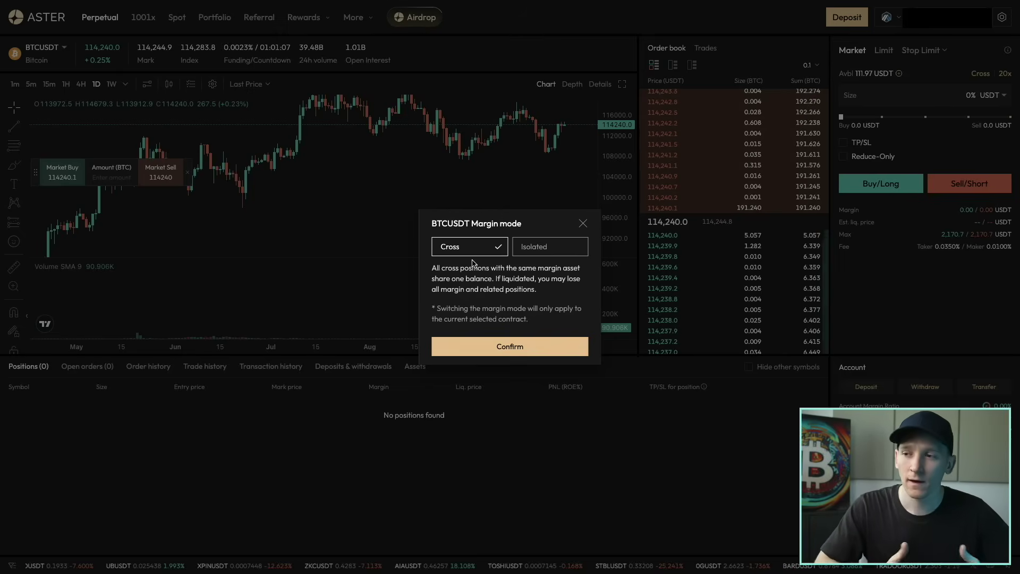
click(548, 247)
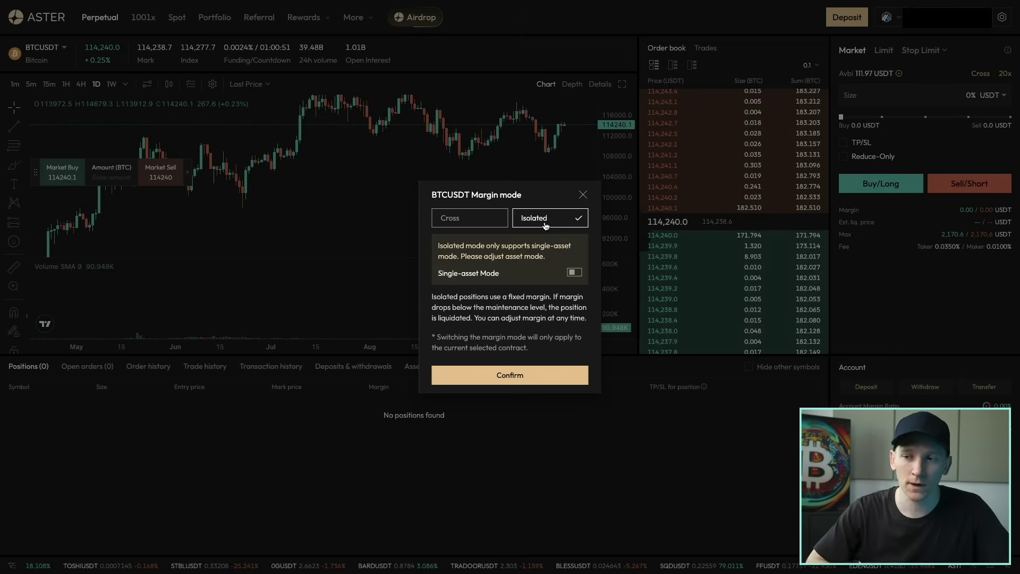
click(462, 222)
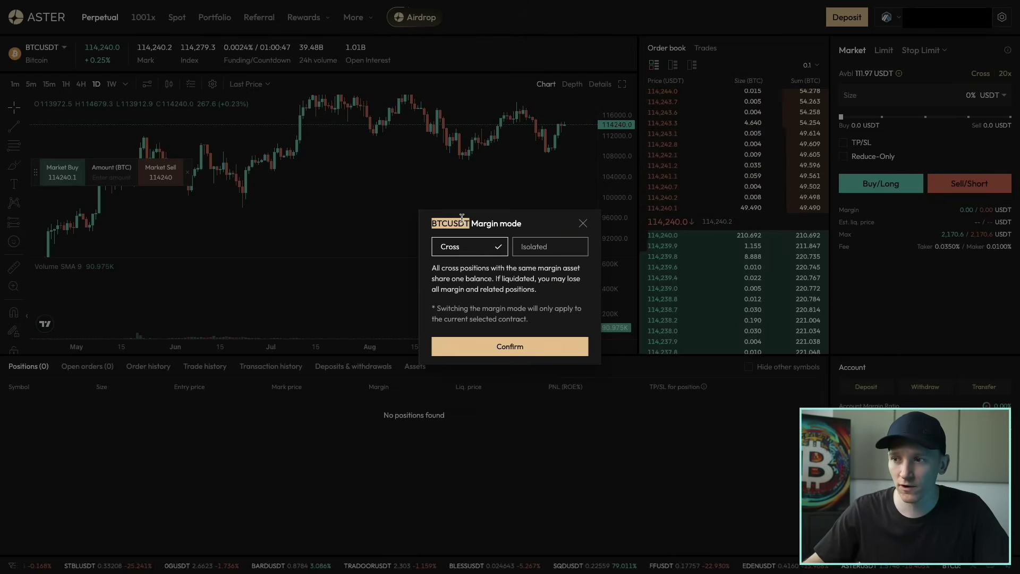
click(583, 223)
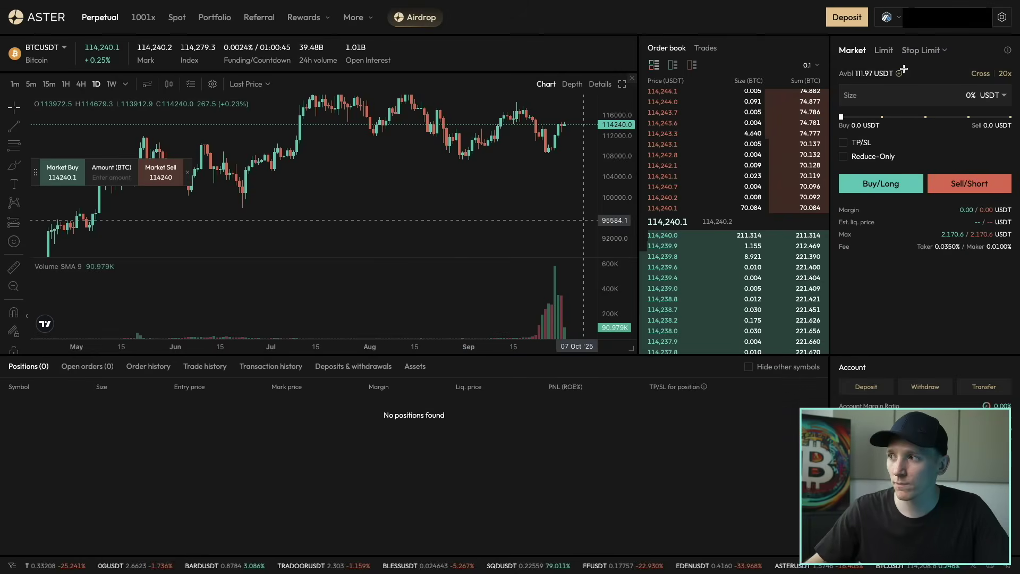
- Lower the BTCUSDT leverage to 2x in the leverage adjustment dialog
click(1006, 74)
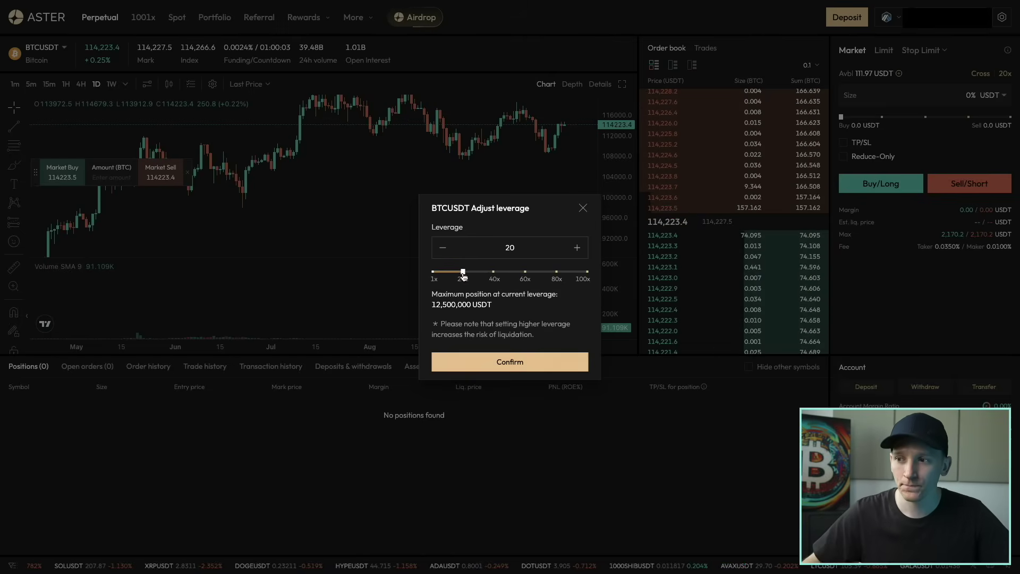
drag(462, 272, 445, 273)
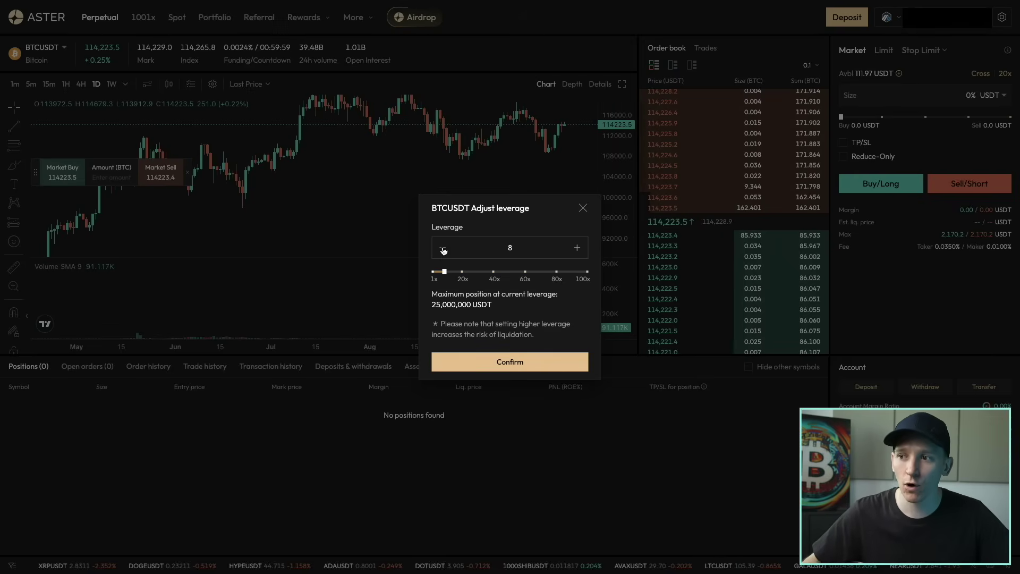
click(443, 249)
click(443, 249)
click(443, 249)
click(445, 249)
click(445, 249)
click(445, 250)
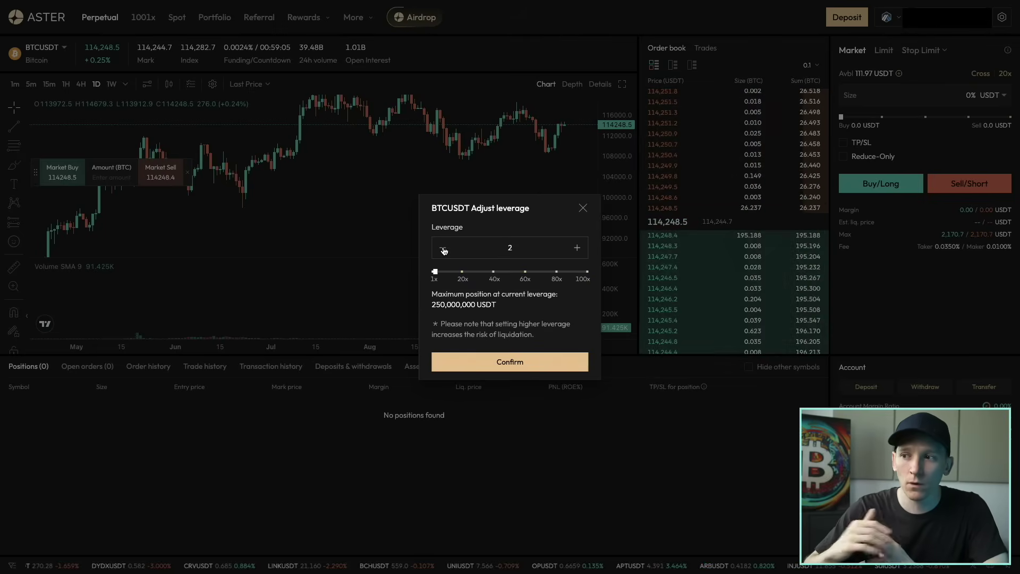
- Try a leverage of 5x for BTCUSDT
click(578, 249)
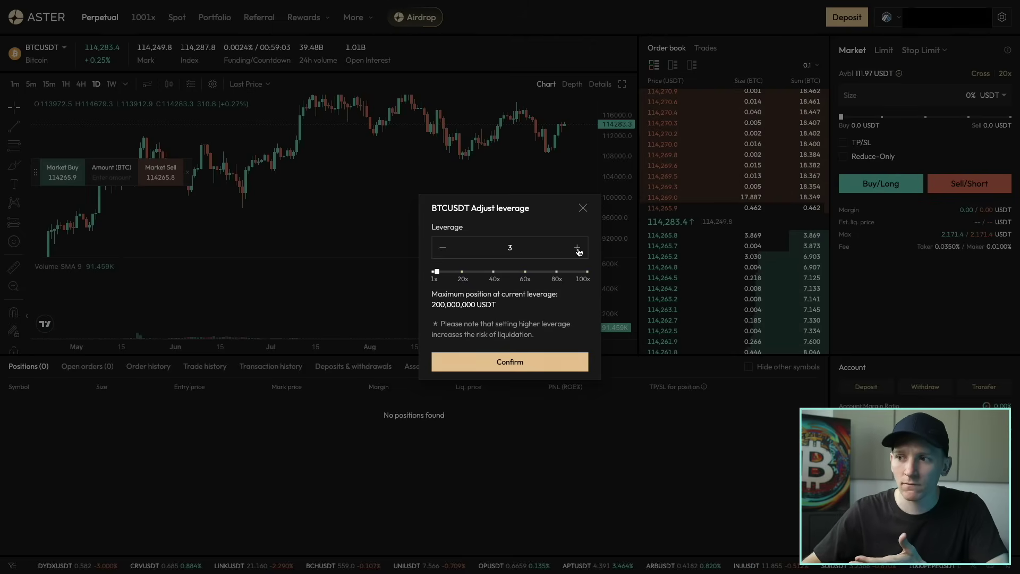
click(578, 248)
click(577, 248)
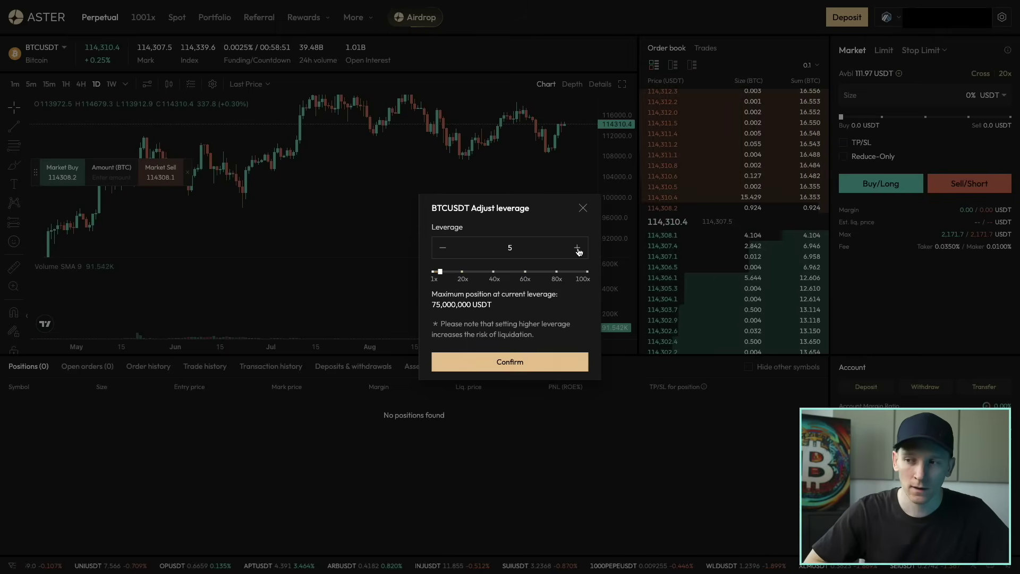
- Bring the BTCUSDT leverage back to 2x and confirm the adjustment
click(444, 248)
click(444, 249)
click(444, 248)
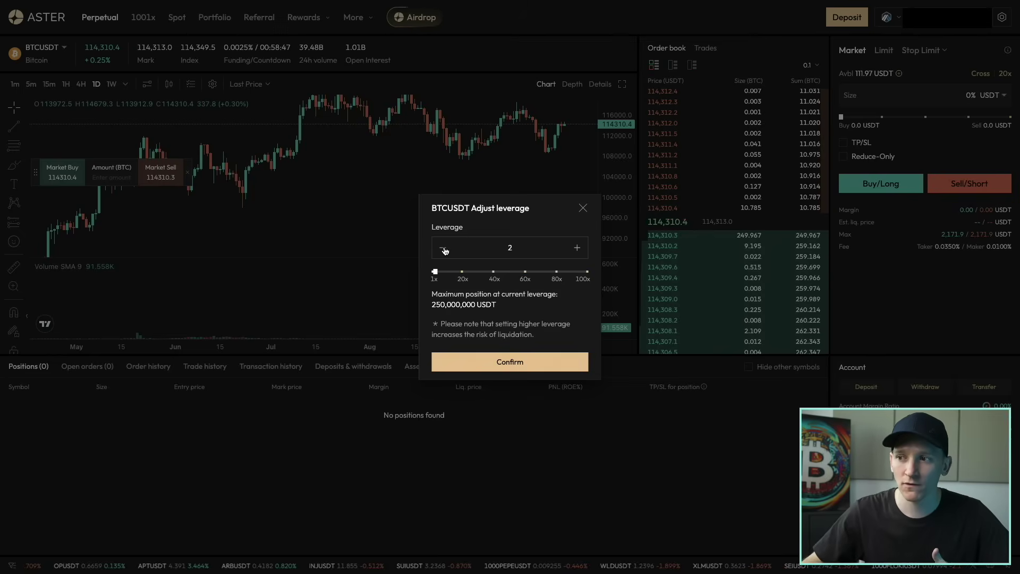
click(519, 365)
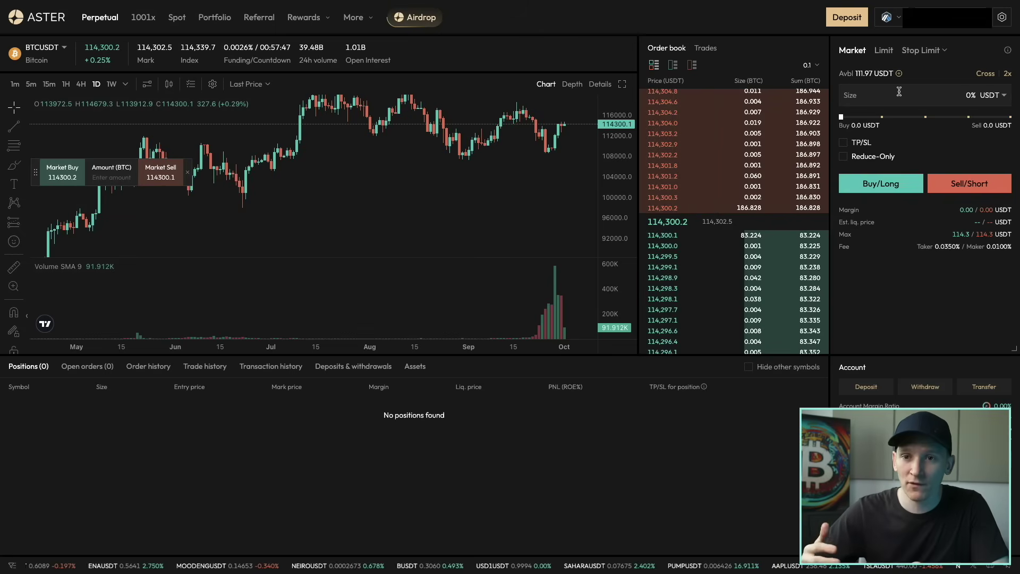
- Examine the account figures and the Account Margin Ratio explanation, then review the margin mode and leverage of the order form
scroll(865, 374, down, 1)
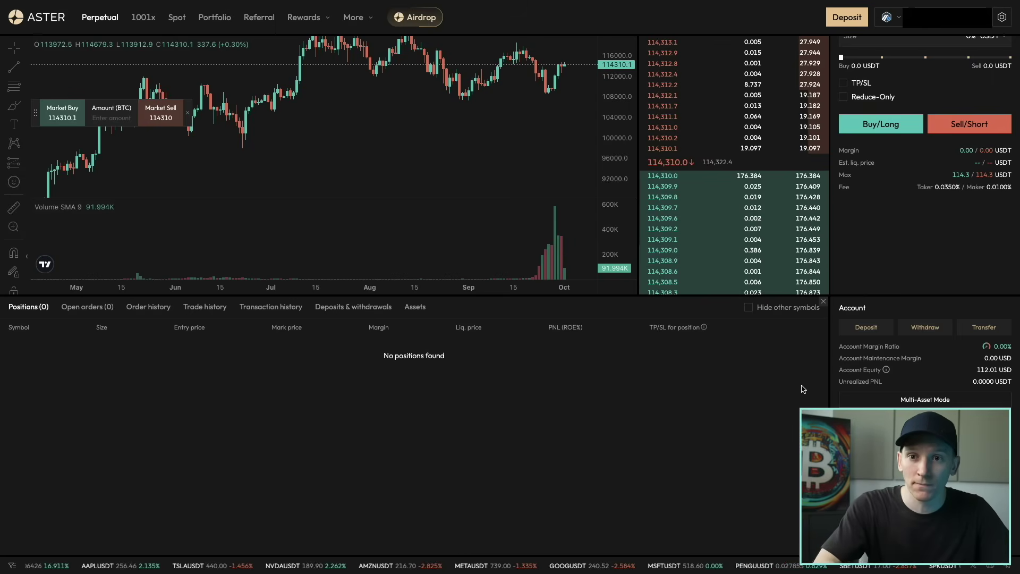
scroll(998, 118, up, 2)
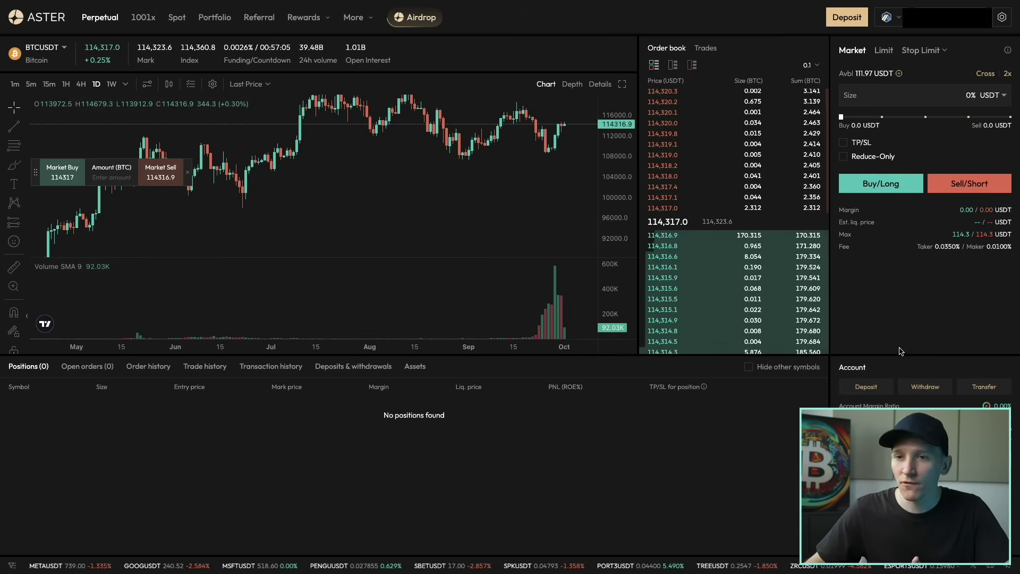
scroll(661, 433, down, 1)
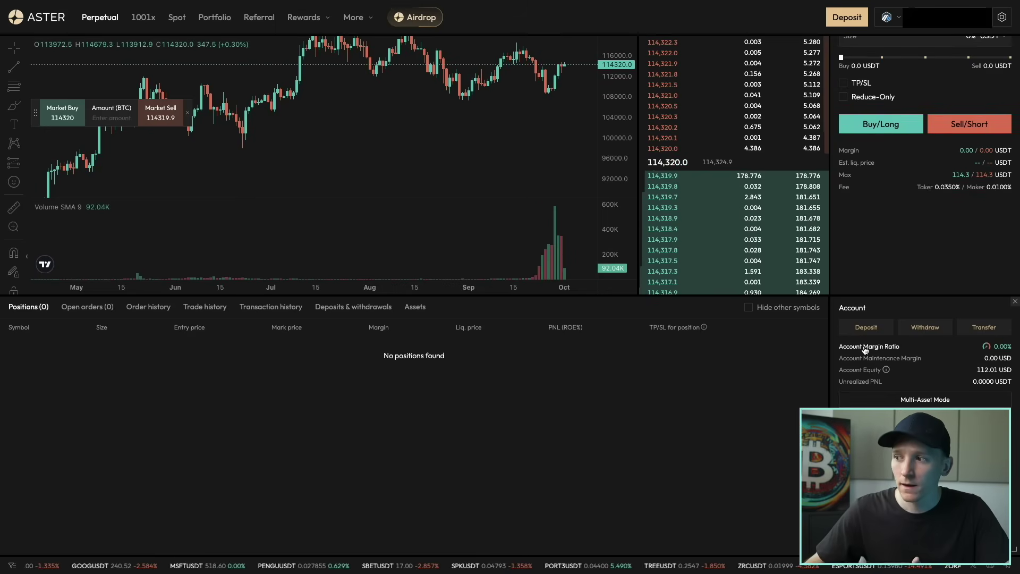
mouse_move(866, 349)
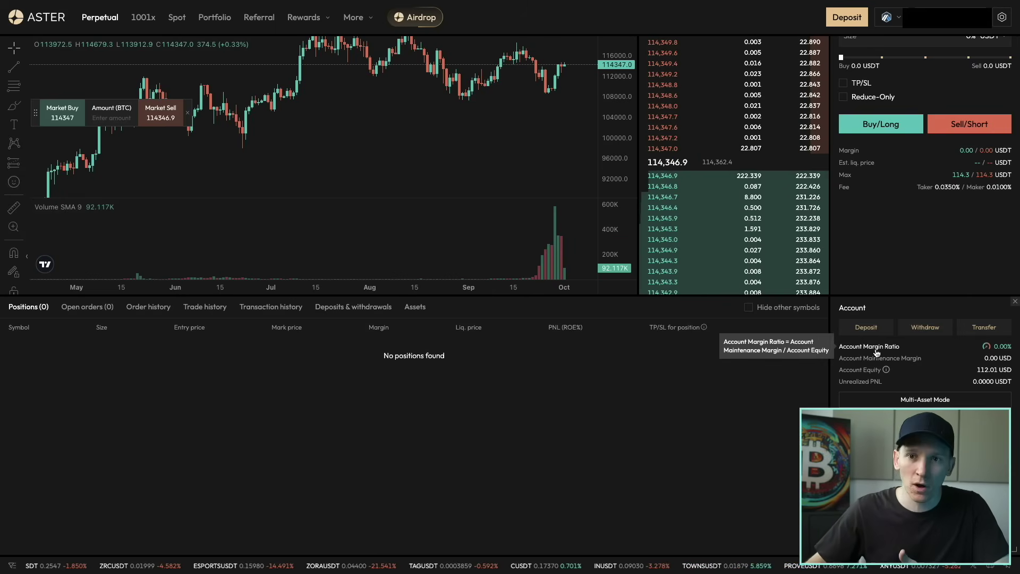
scroll(988, 57, up, 1)
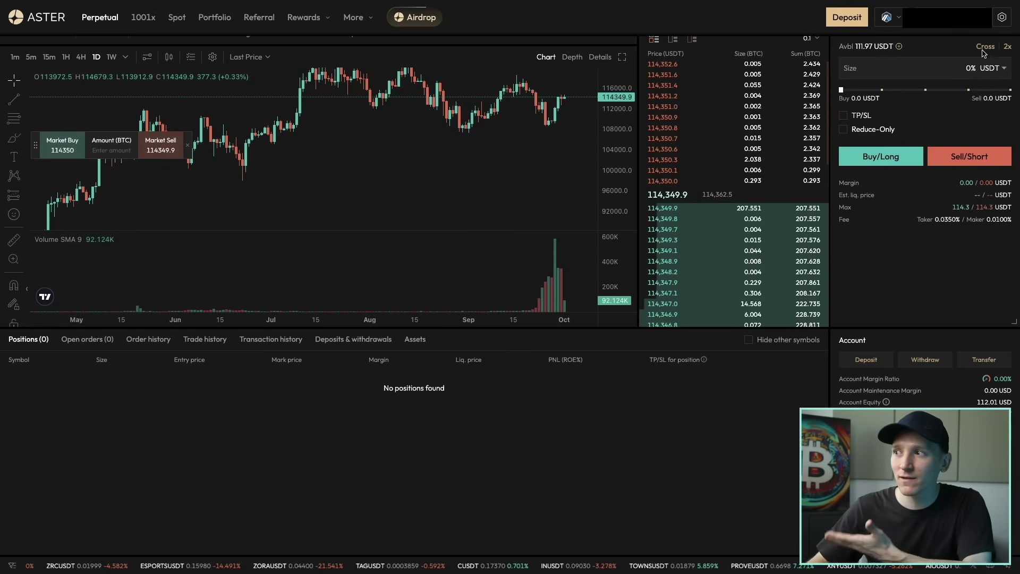
scroll(1009, 57, up, 1)
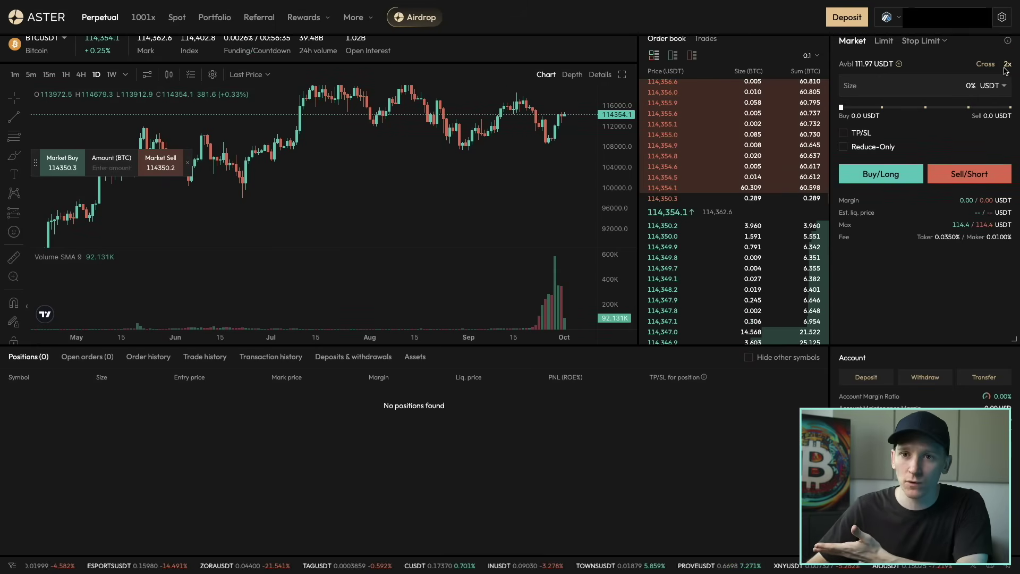
scroll(906, 239, down, 1)
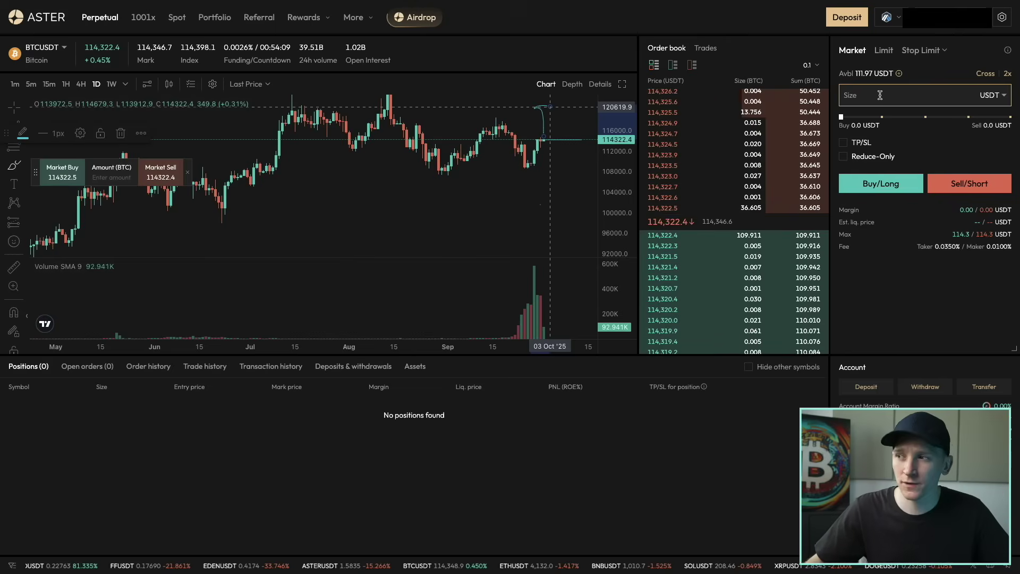
- Compare the Market and Limit order types, return to Market, and view the currency options for the order size
click(858, 53)
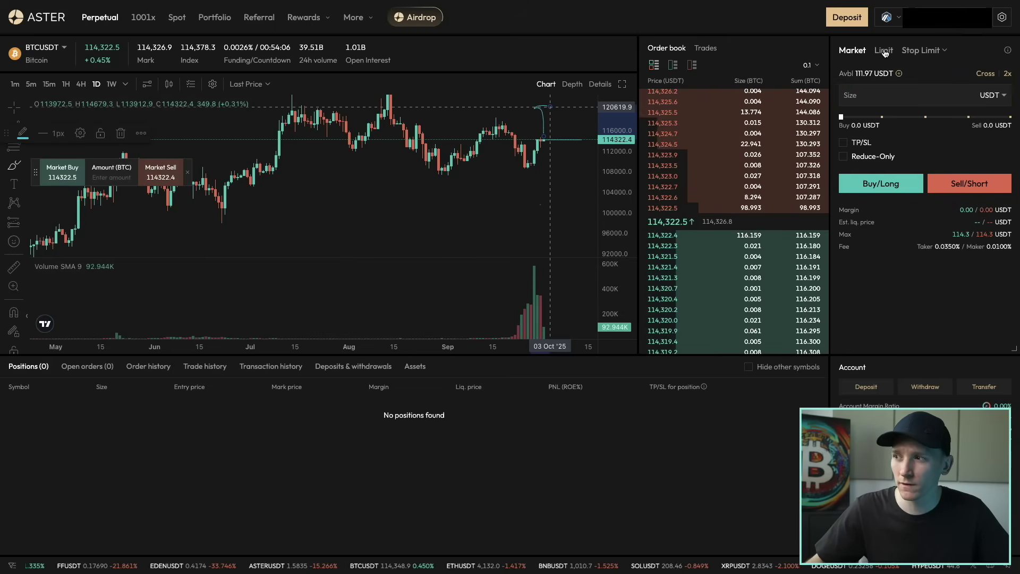
click(885, 53)
click(853, 50)
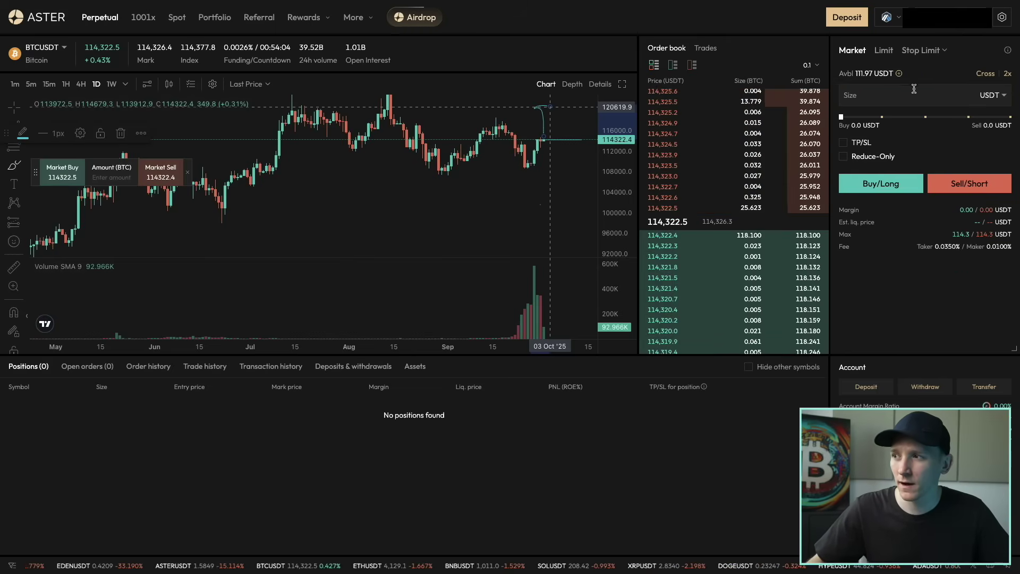
click(1002, 95)
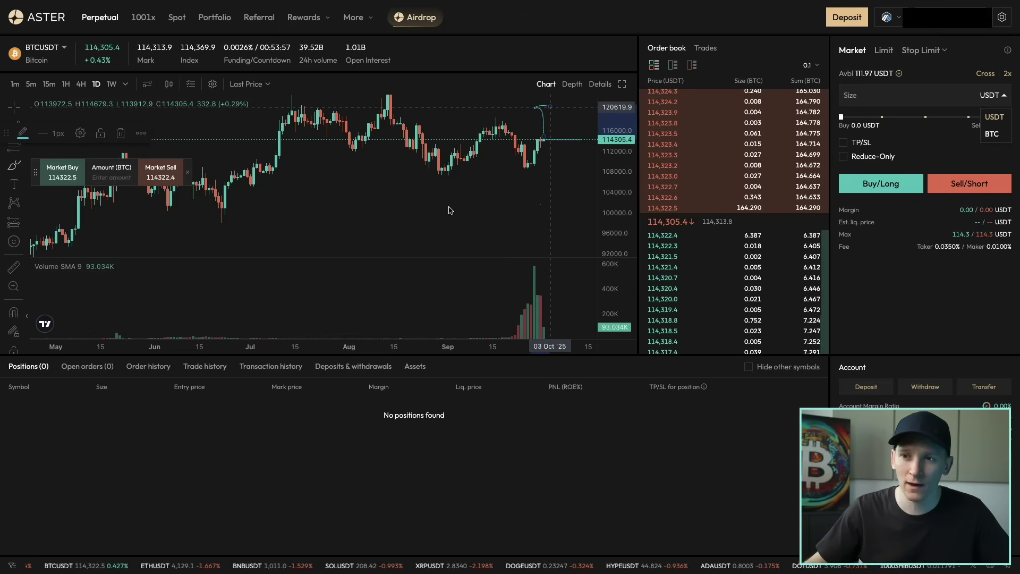
- Browse the list of all perpetual markets and close it, keeping BTCUSDT selected
click(50, 49)
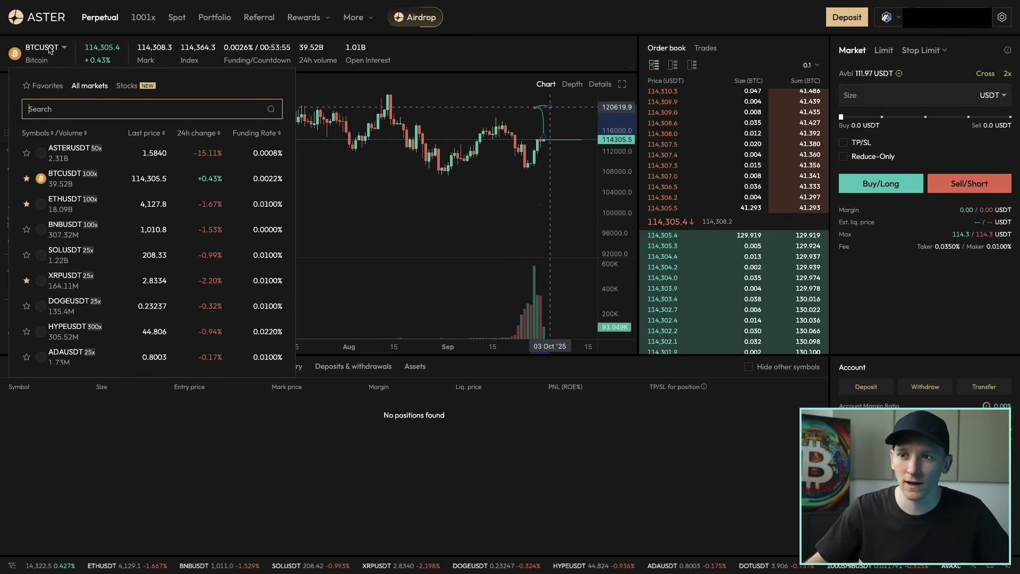
scroll(91, 282, down, 10)
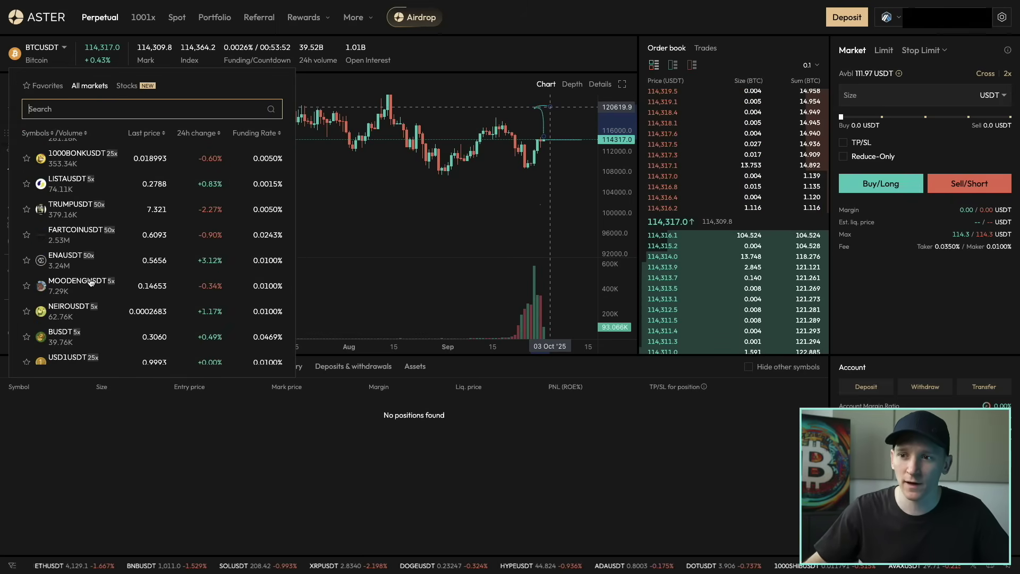
click(628, 447)
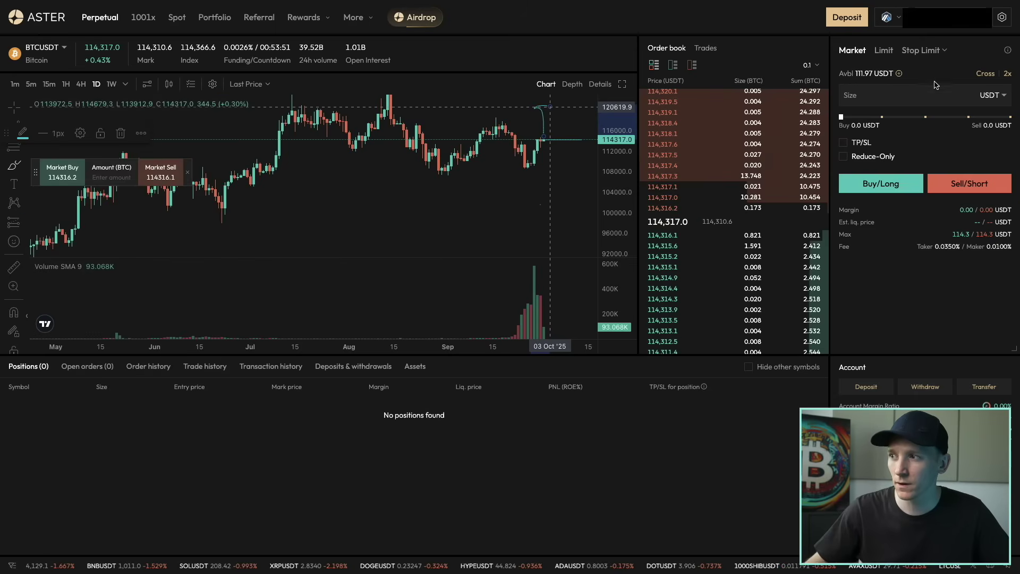
- Set the market order size to 200 USDT and check the required margin and estimated liquidation price
click(902, 94)
text(22)
key(BackSpace)
text(00)
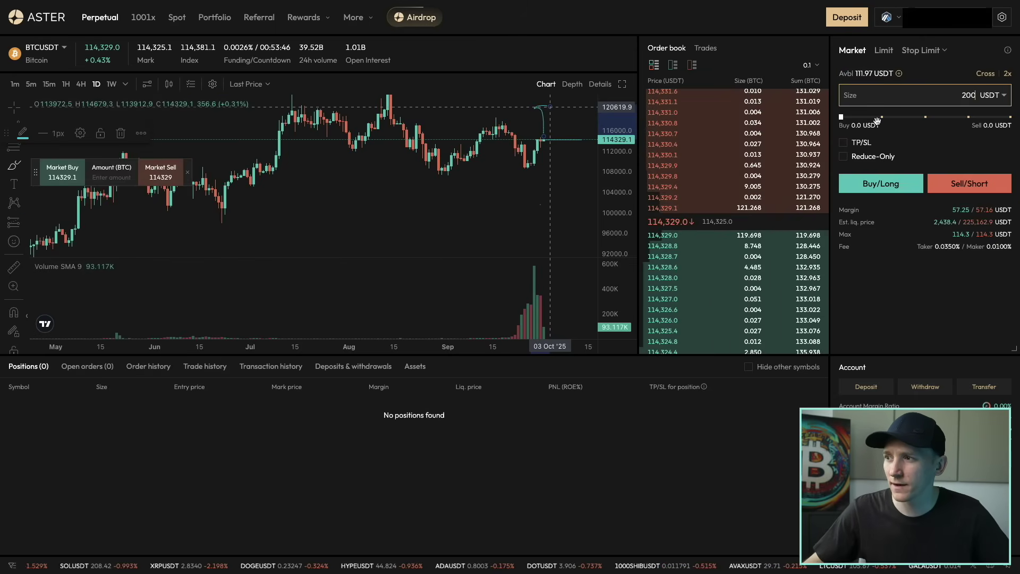
scroll(885, 149, down, 1)
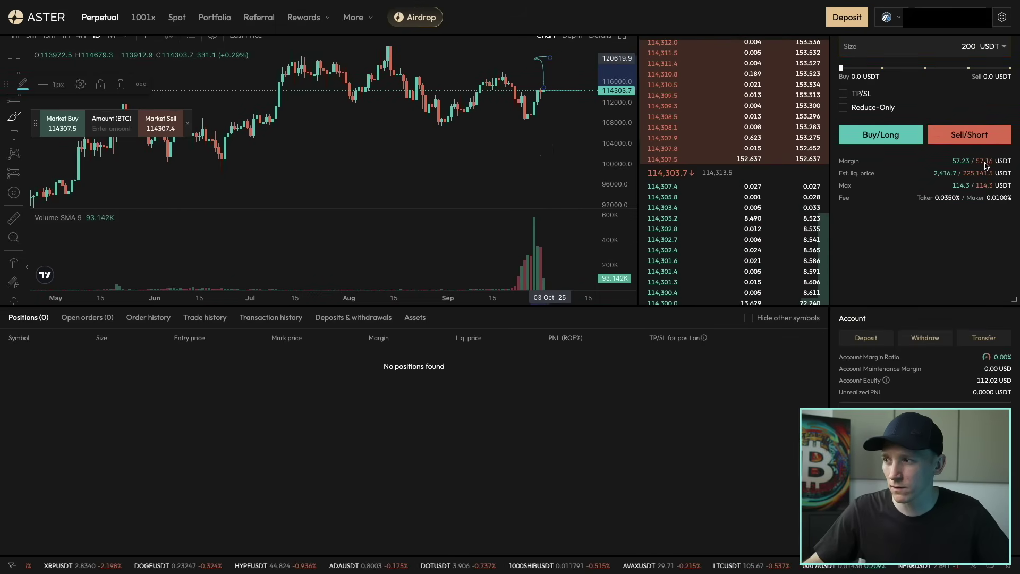
scroll(965, 161, up, 1)
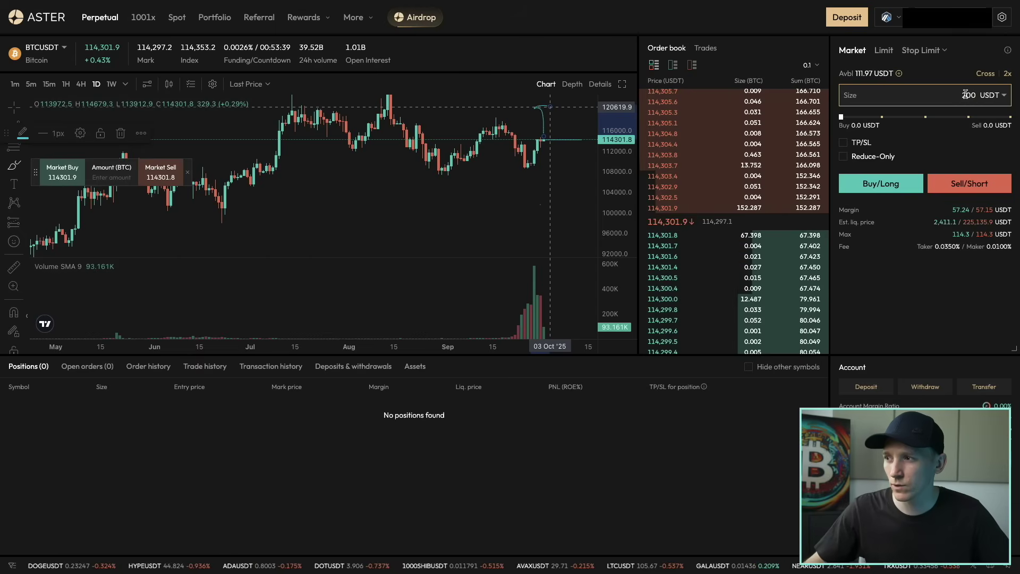
scroll(938, 186, down, 1)
scroll(941, 203, up, 1)
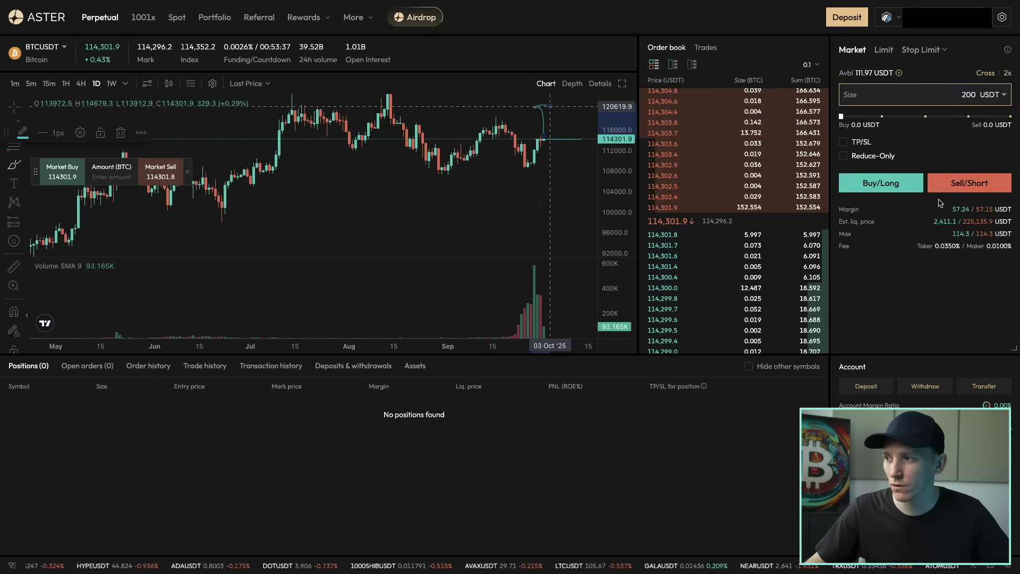
- Enable TP/SL for the long order with a take-profit price of 150000 and a stop-loss price of 100000
click(844, 143)
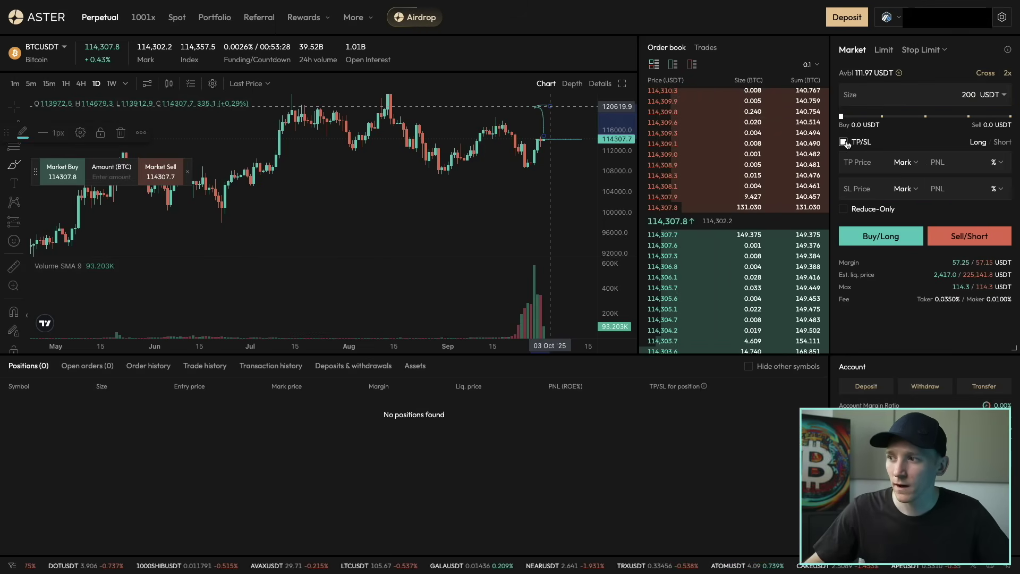
click(871, 157)
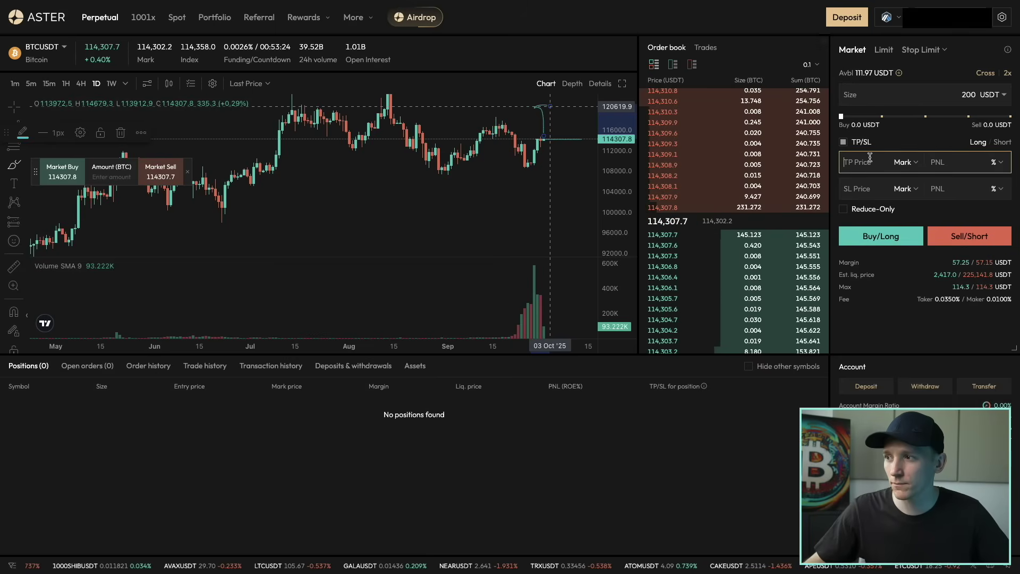
text(150000)
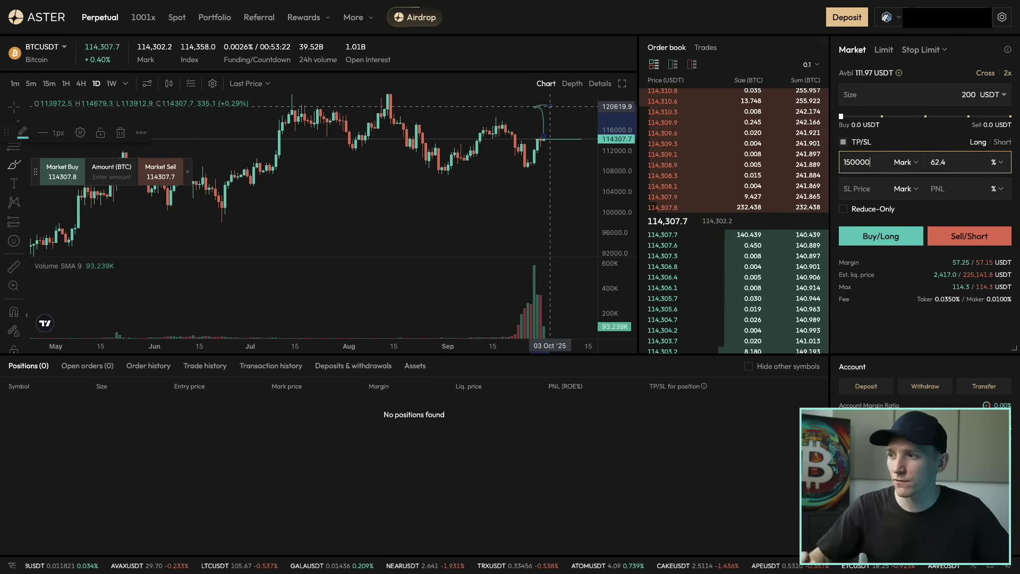
click(859, 184)
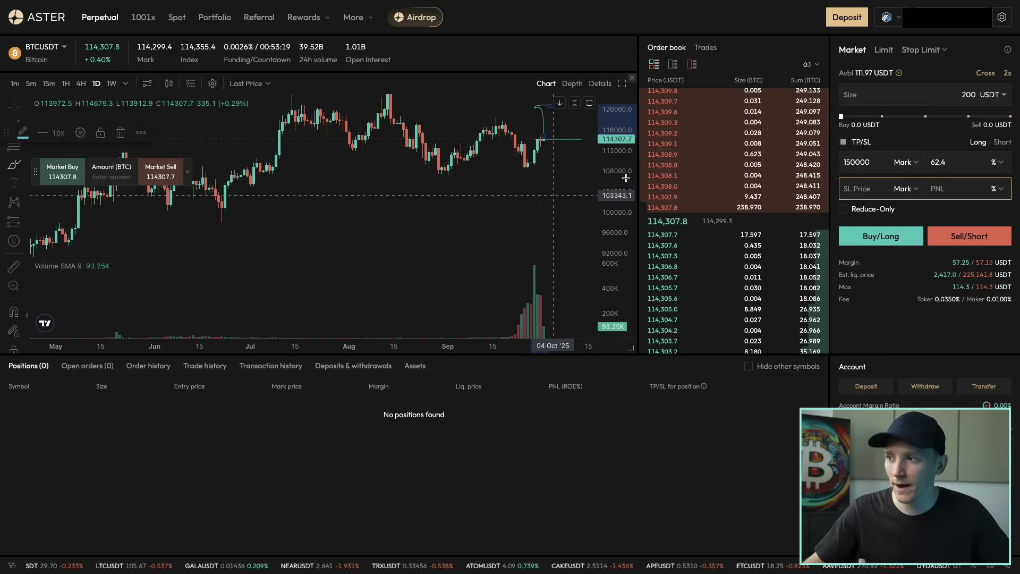
text(100)
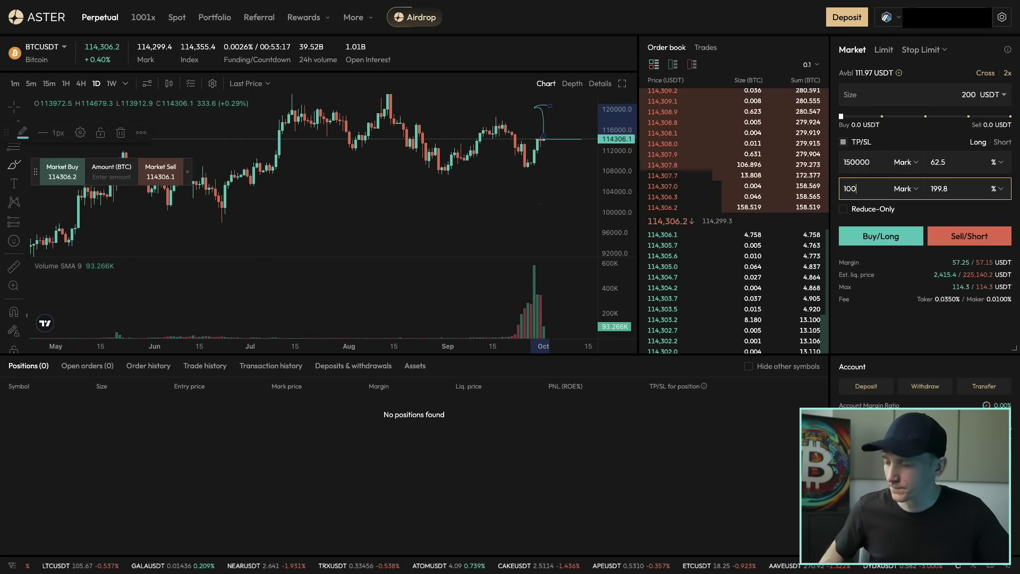
text(000)
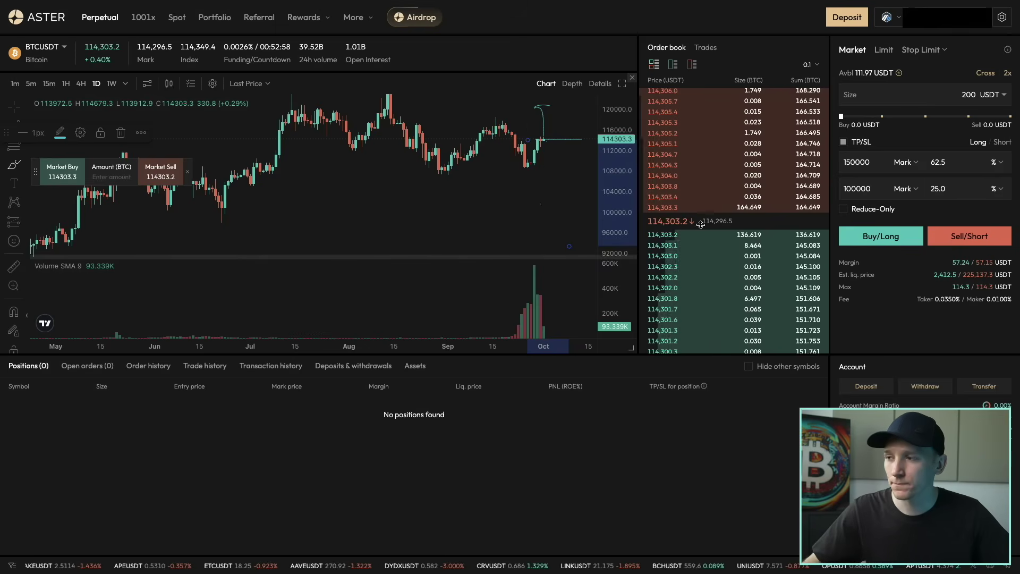
- Clear the stop-loss price and turn off TP/SL for the order
click(876, 187)
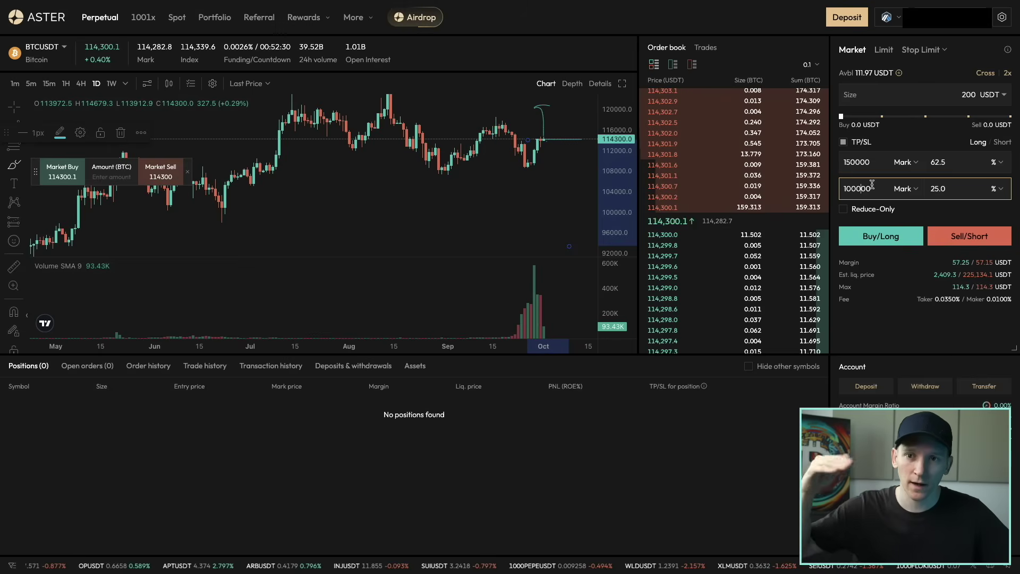
double_click(865, 182)
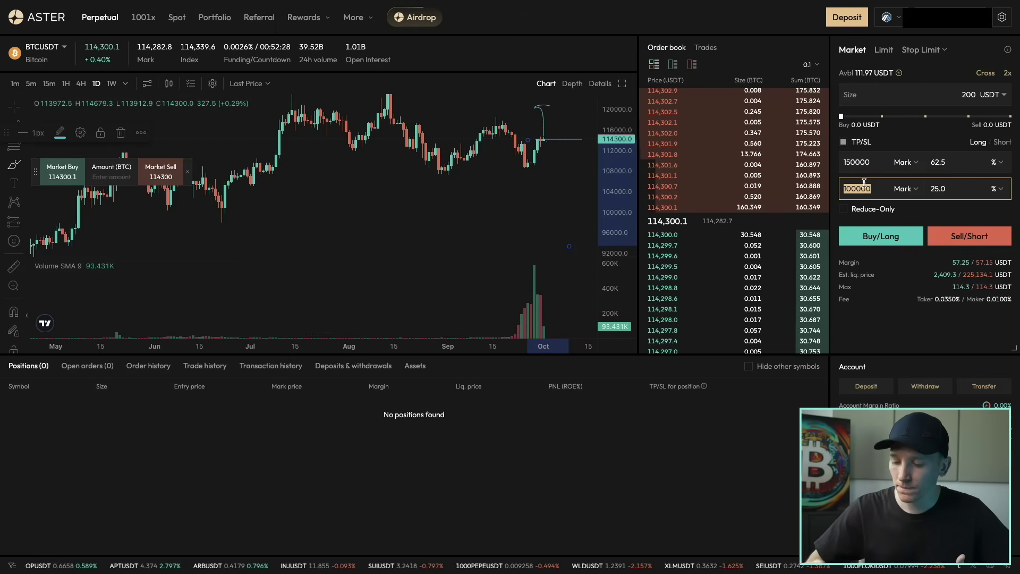
key(BackSpace)
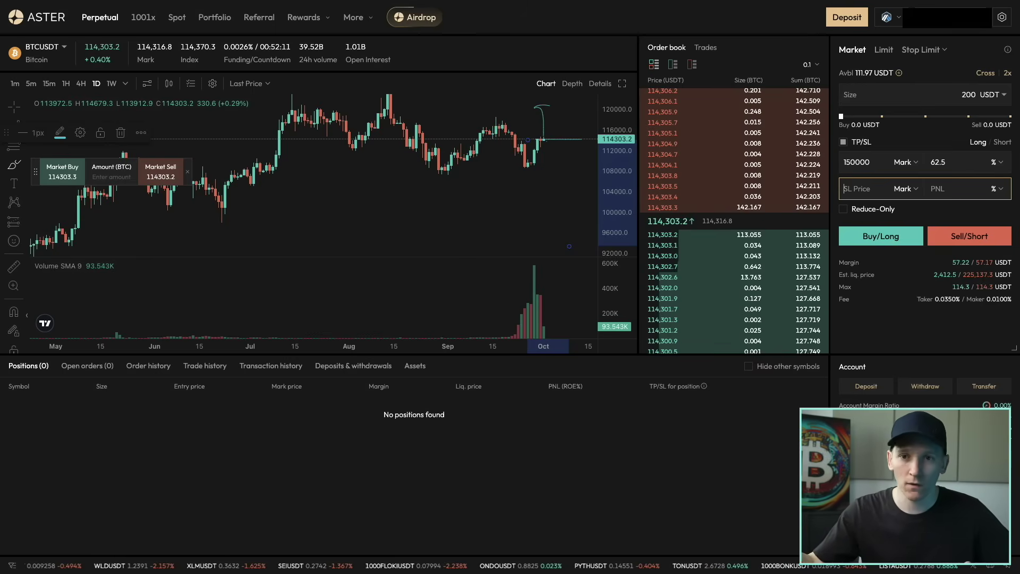
click(893, 103)
click(845, 142)
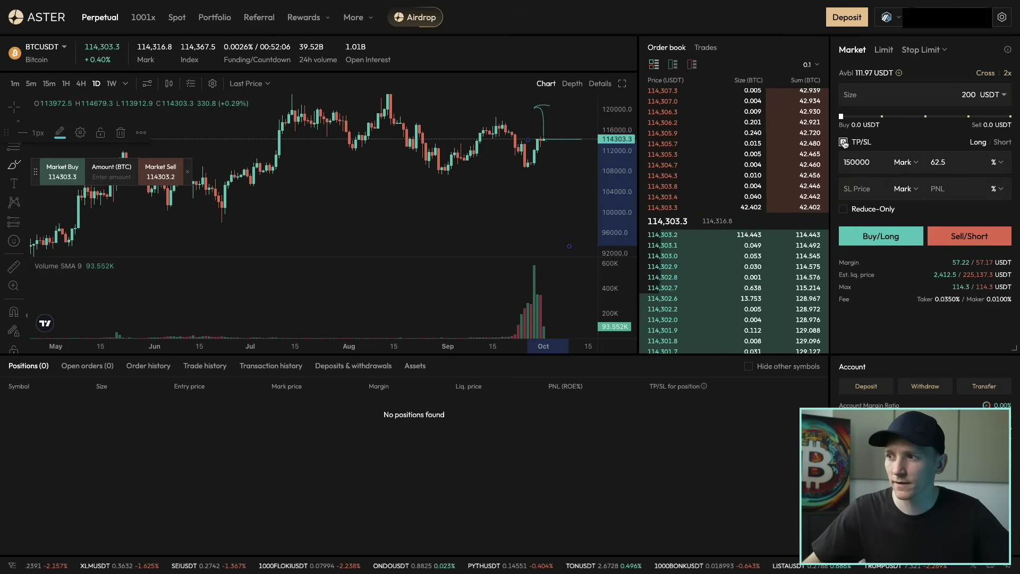
click(844, 143)
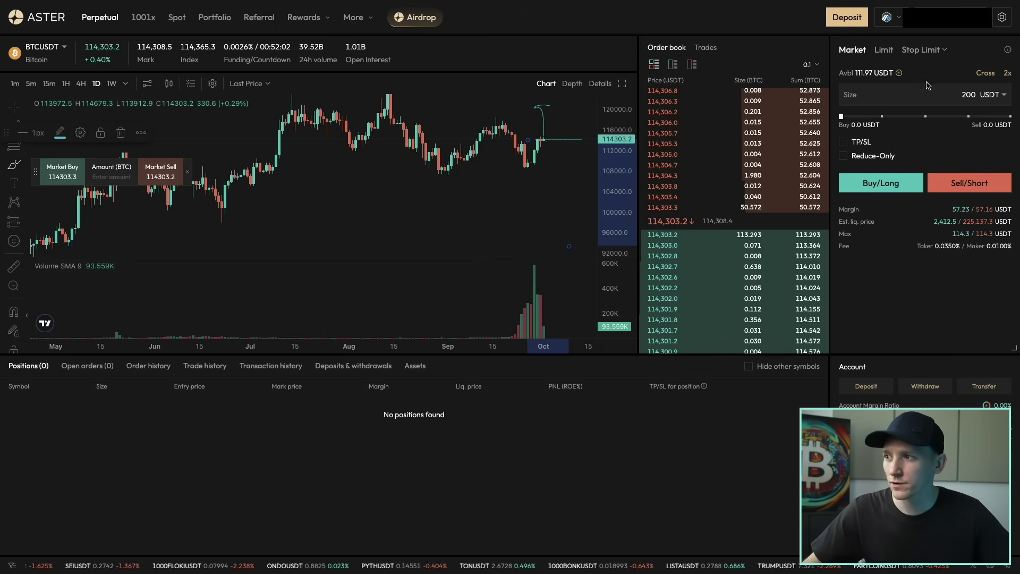
- Place the prepared BTCUSDT market order as a Buy/Long and confirm it
click(877, 184)
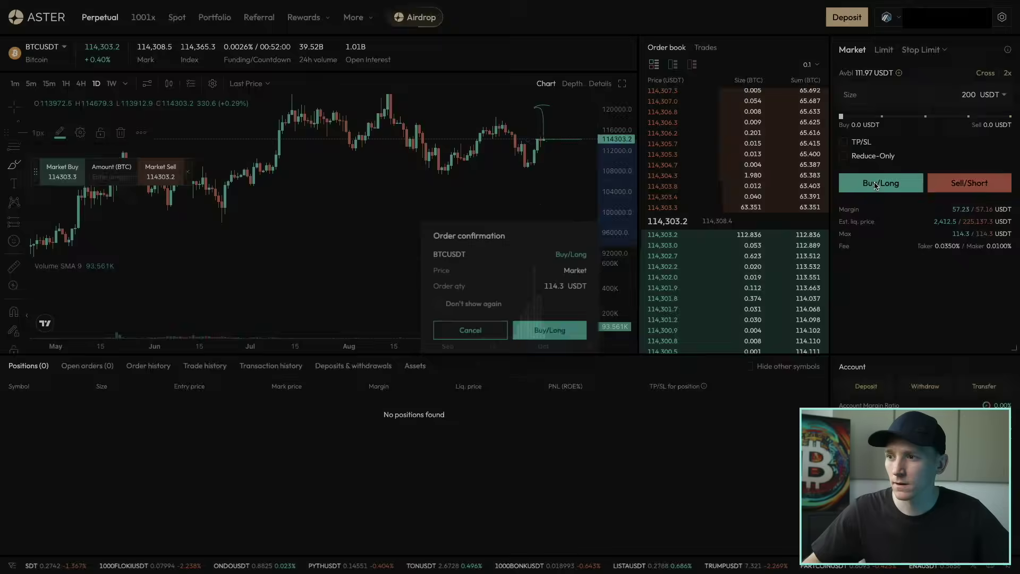
click(553, 326)
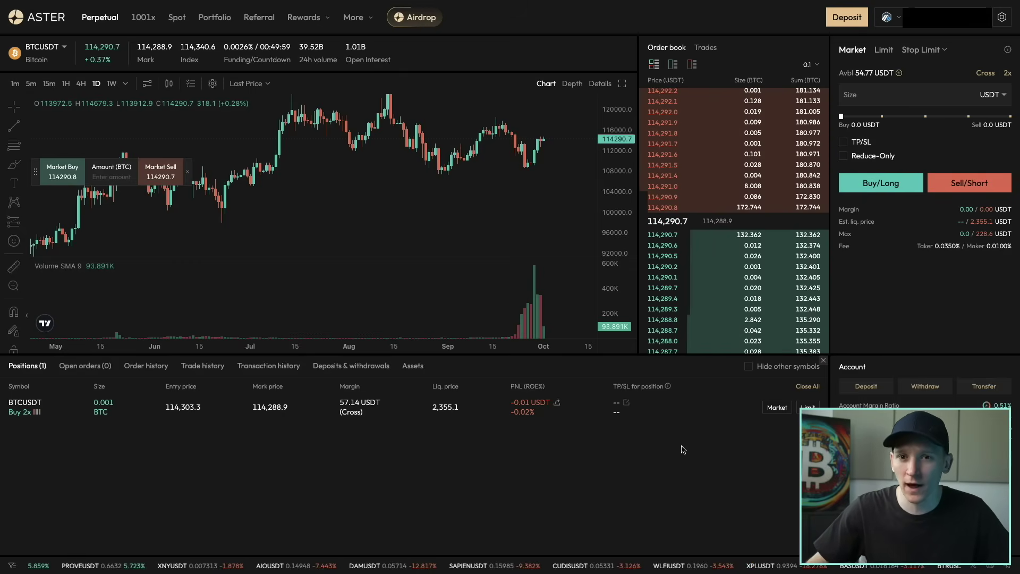
- Preview a take-profit of 125000 and a stop-loss of 100000 on the open BTCUSDT position with PNL in $, and discard them
click(627, 405)
click(444, 281)
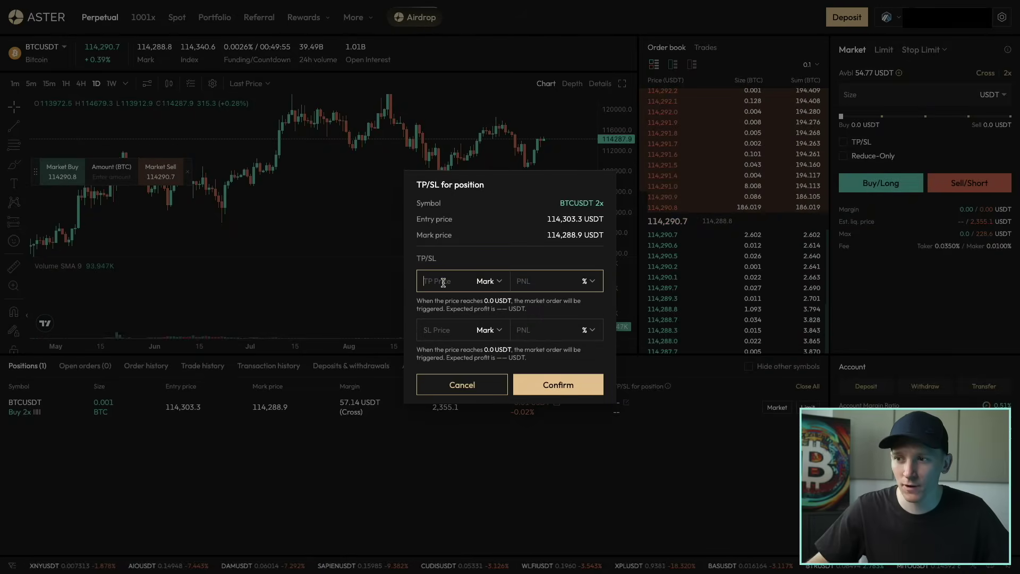
text(1)
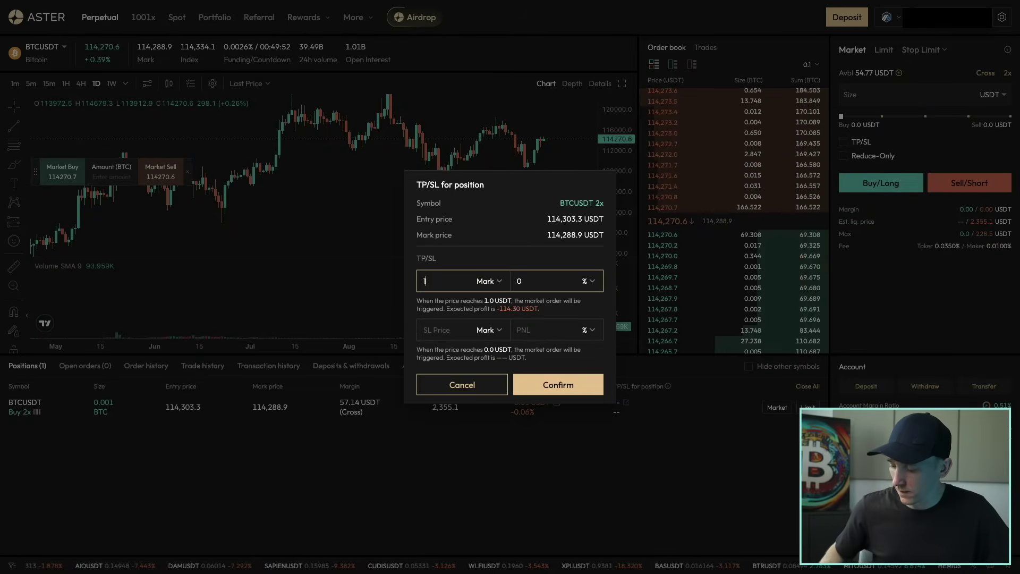
text(25000)
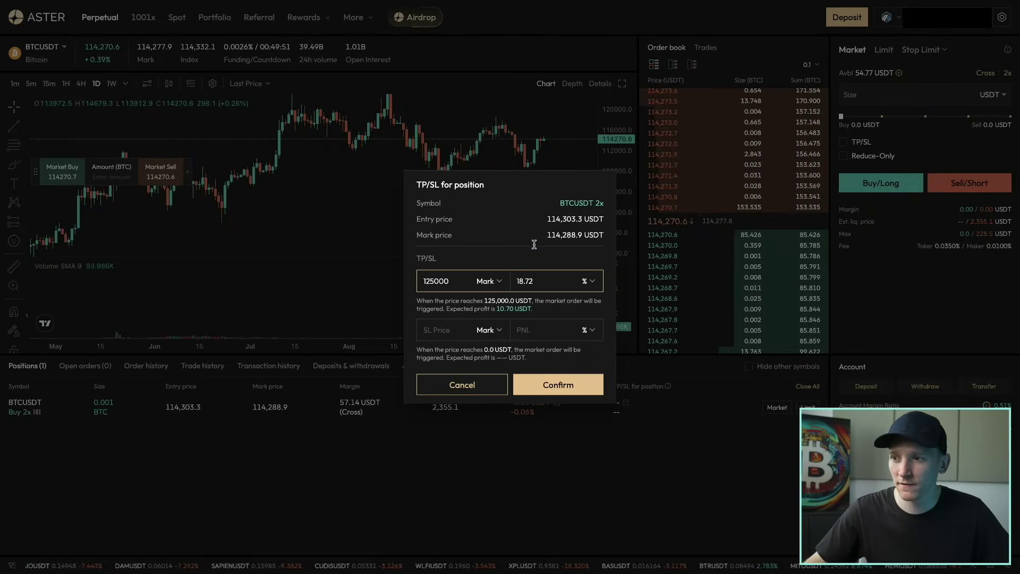
click(586, 282)
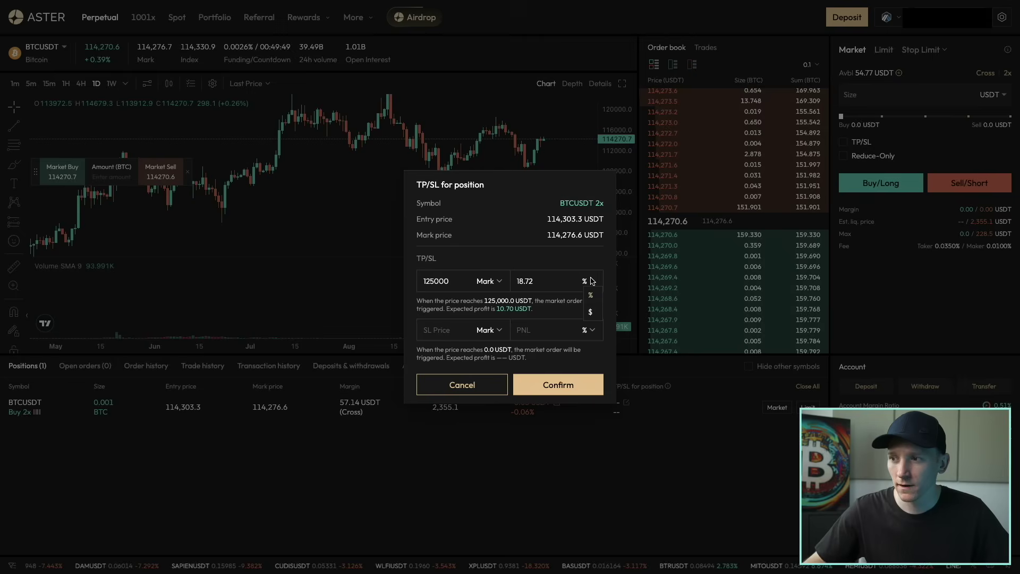
click(593, 313)
click(440, 331)
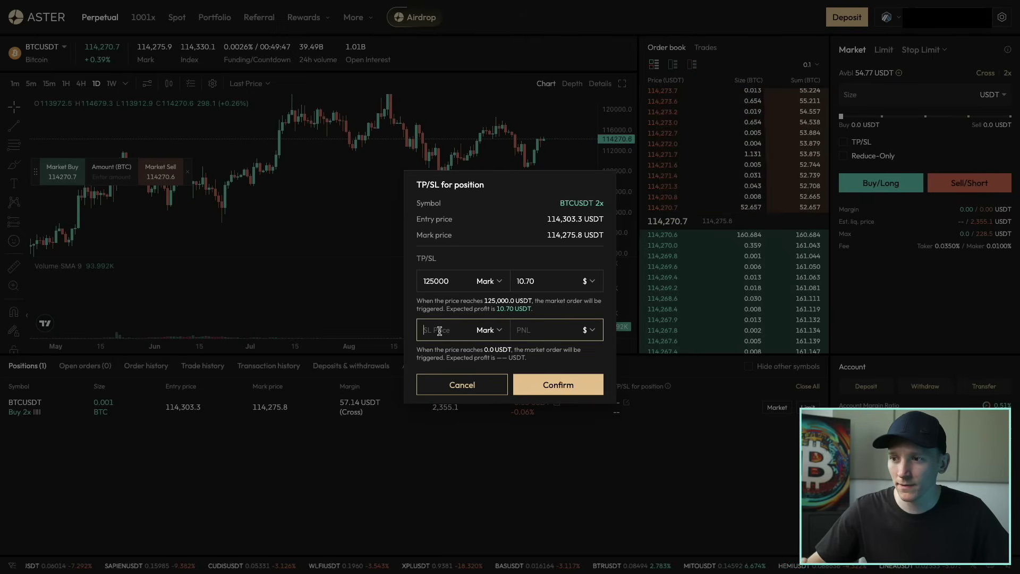
text(100000)
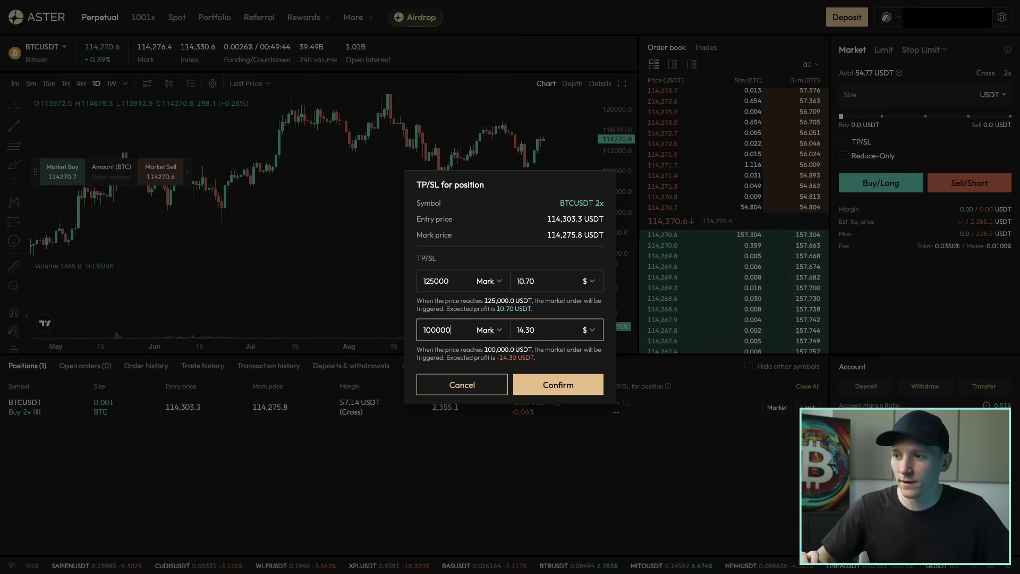
click(460, 386)
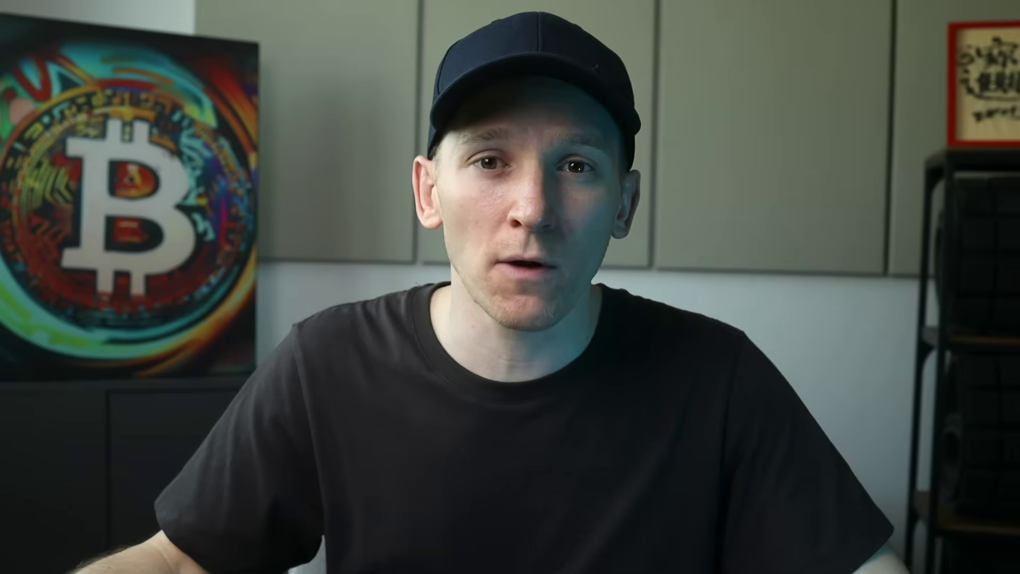
- Switch the order form to Stop Limit and review the other advanced order types
click(923, 50)
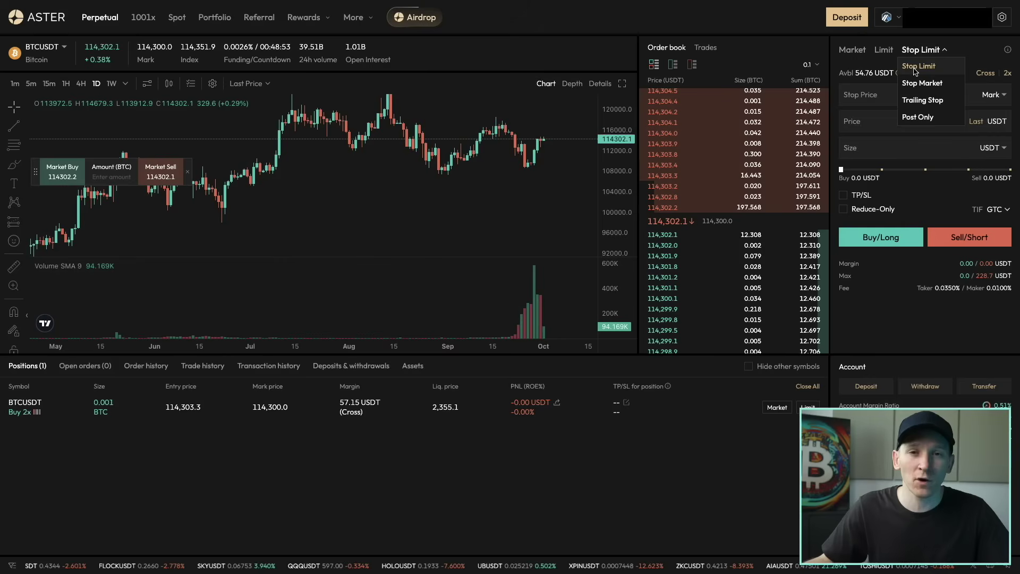
click(946, 54)
click(947, 53)
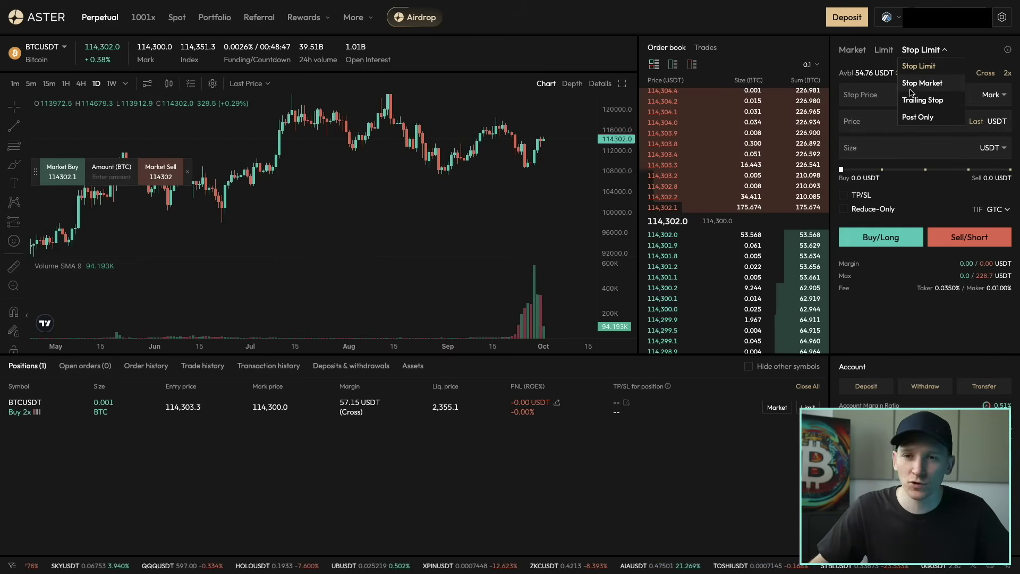
- Draw a nearly horizontal trend line at about 103,800 on the BTCUSDT chart, from 27 Sep to 26 Oct '25
drag(528, 198, 397, 218)
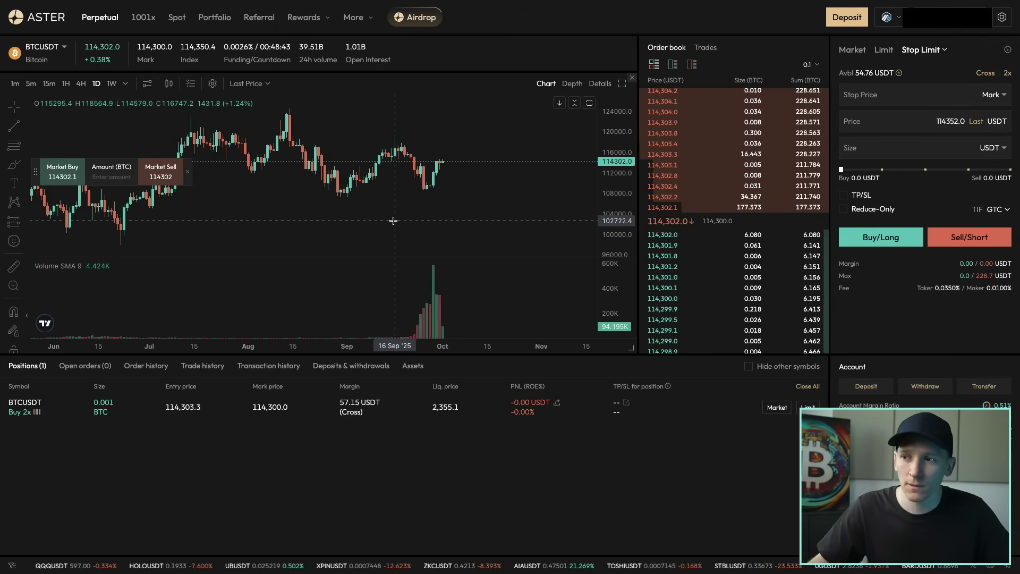
click(14, 128)
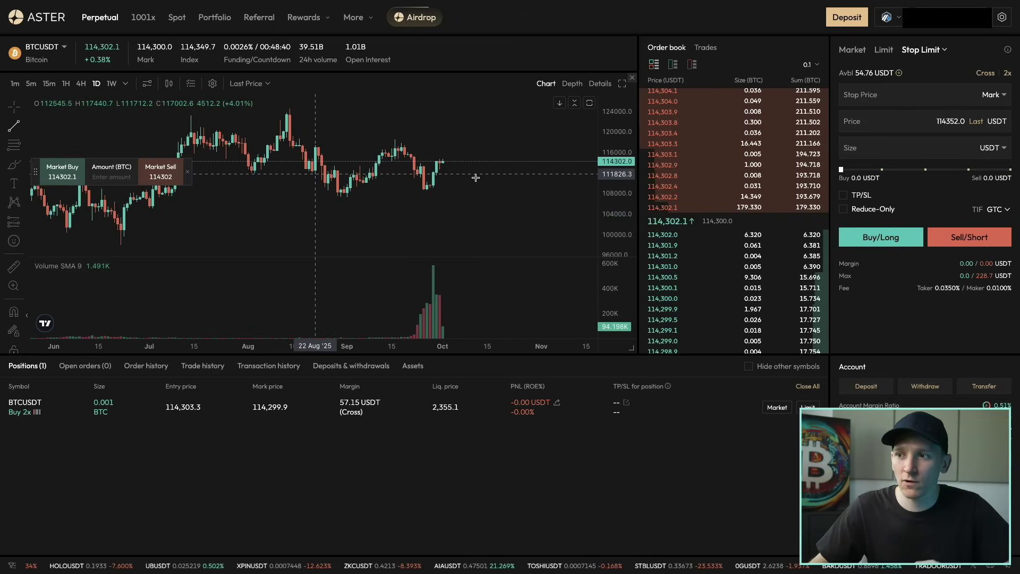
click(429, 214)
click(522, 216)
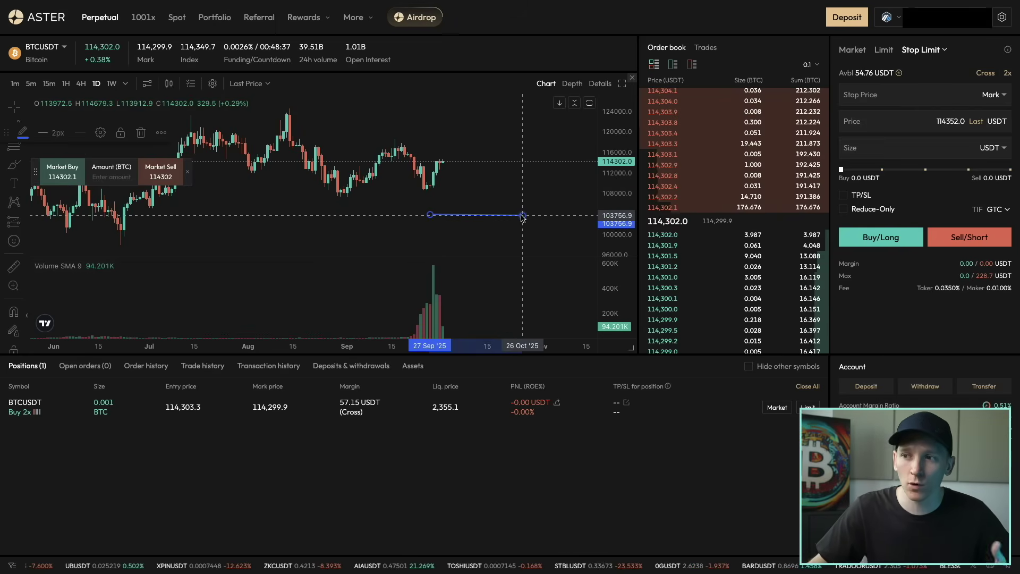
- Sketch brush strokes from the current price down toward the trend line on the chart and delete them
click(14, 165)
mouse_move(441, 166)
mouse_down()
mouse_move(458, 173)
mouse_move(463, 206)
mouse_move(477, 200)
mouse_up()
key(Delete)
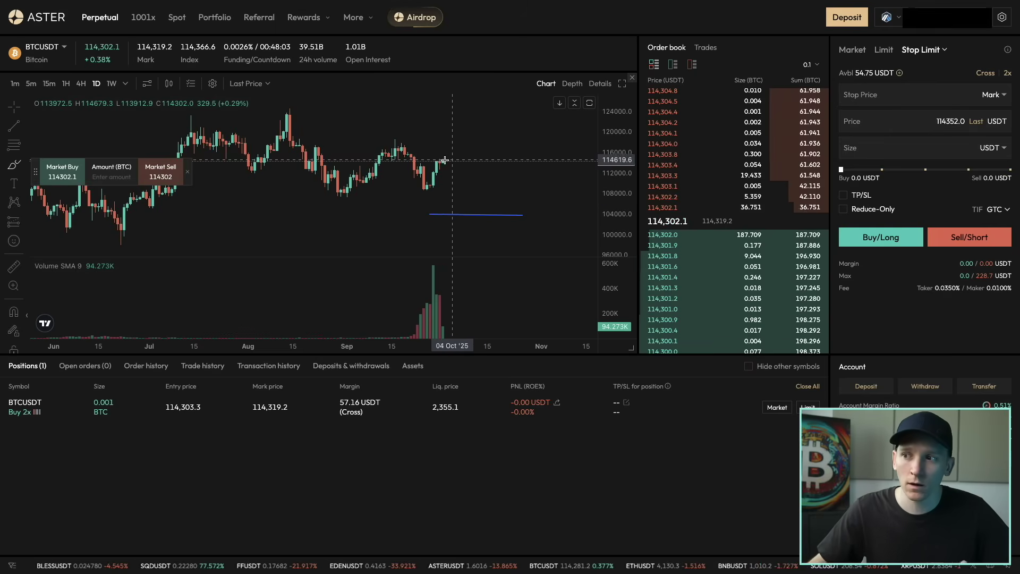
drag(444, 159, 463, 212)
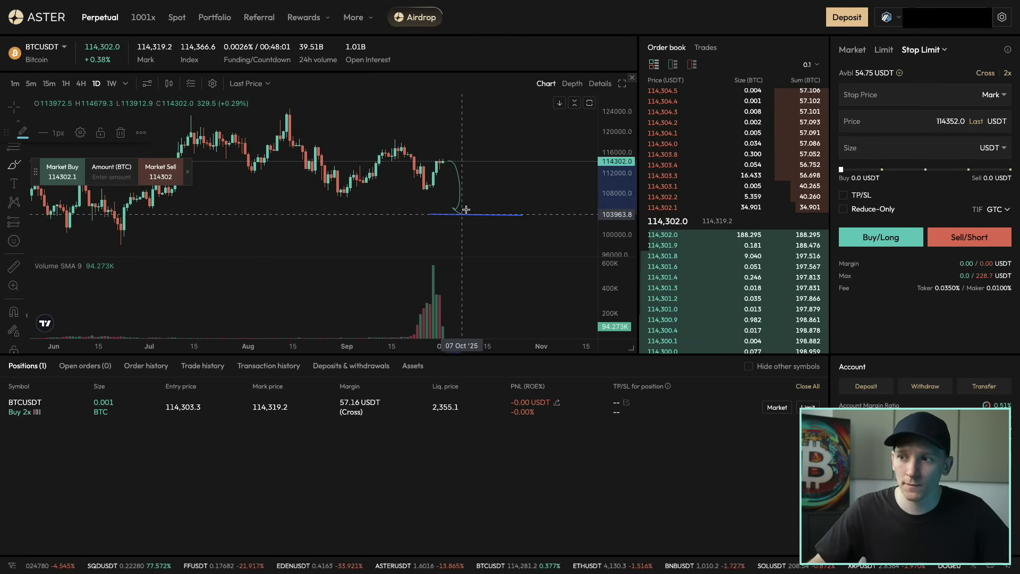
key(Delete)
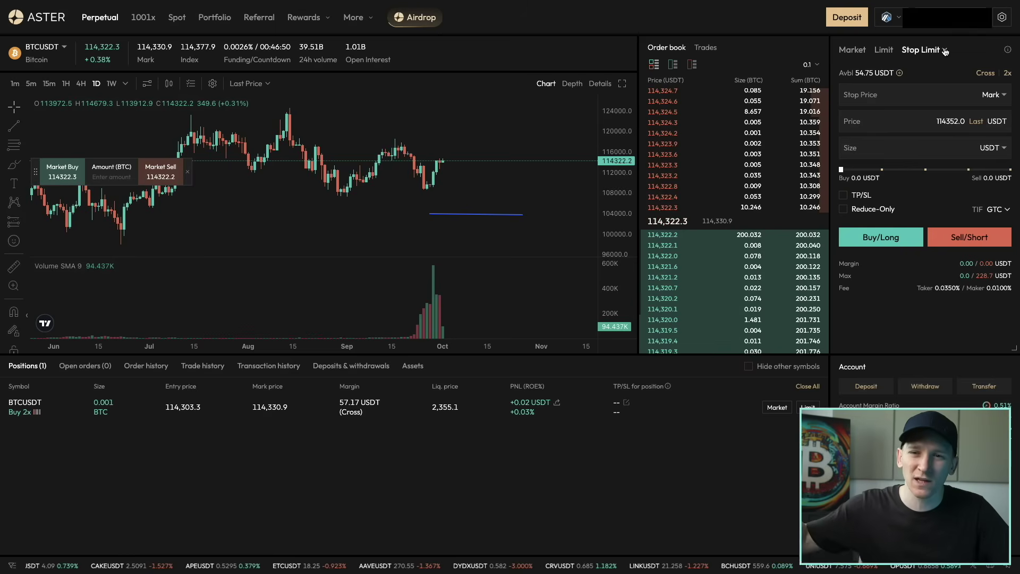
- Prepare a Trailing Stop order with a 3% callback rate and a 125000 activation price, and try to submit it as Sell/Short without a size
click(944, 51)
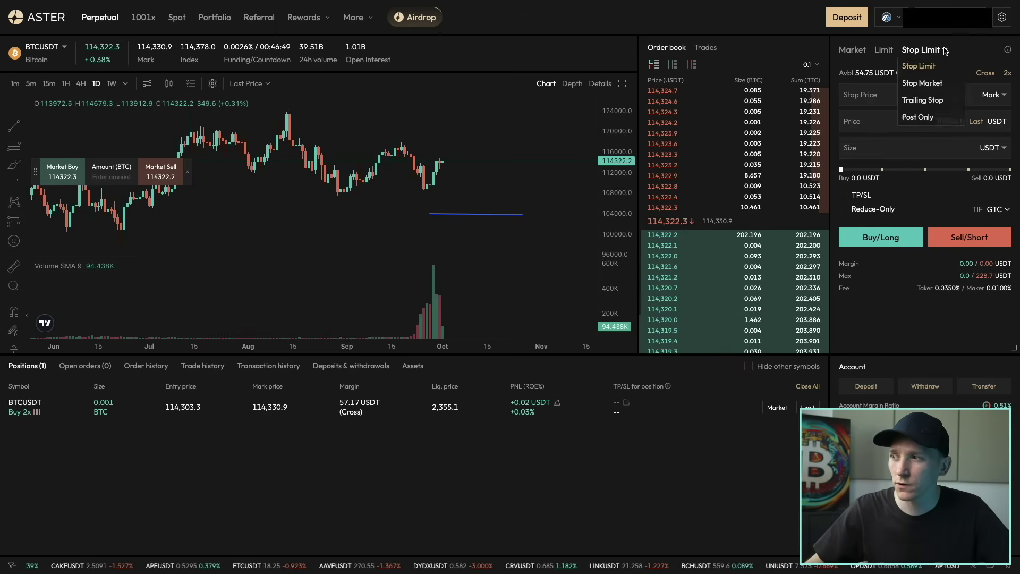
click(927, 101)
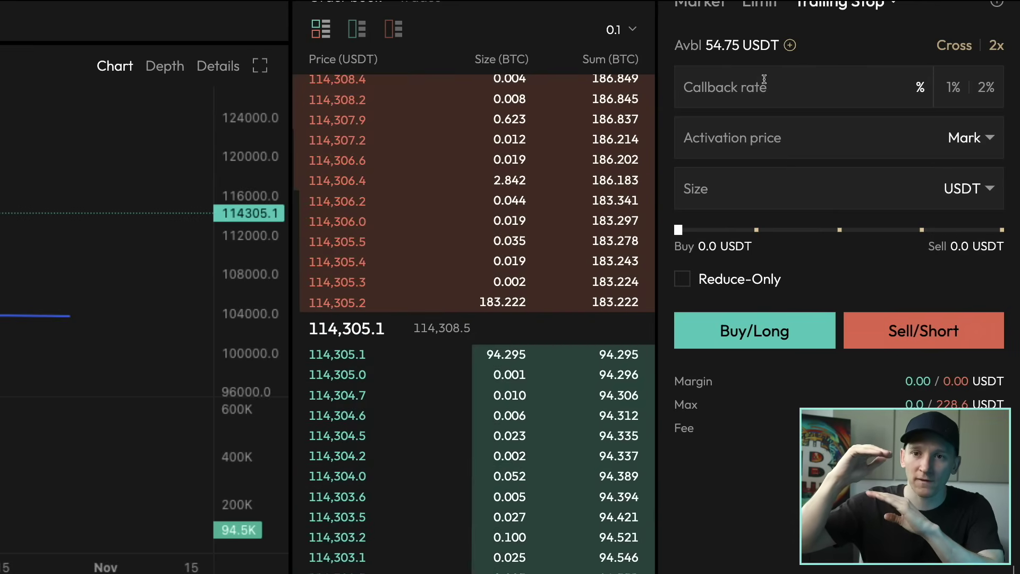
click(747, 91)
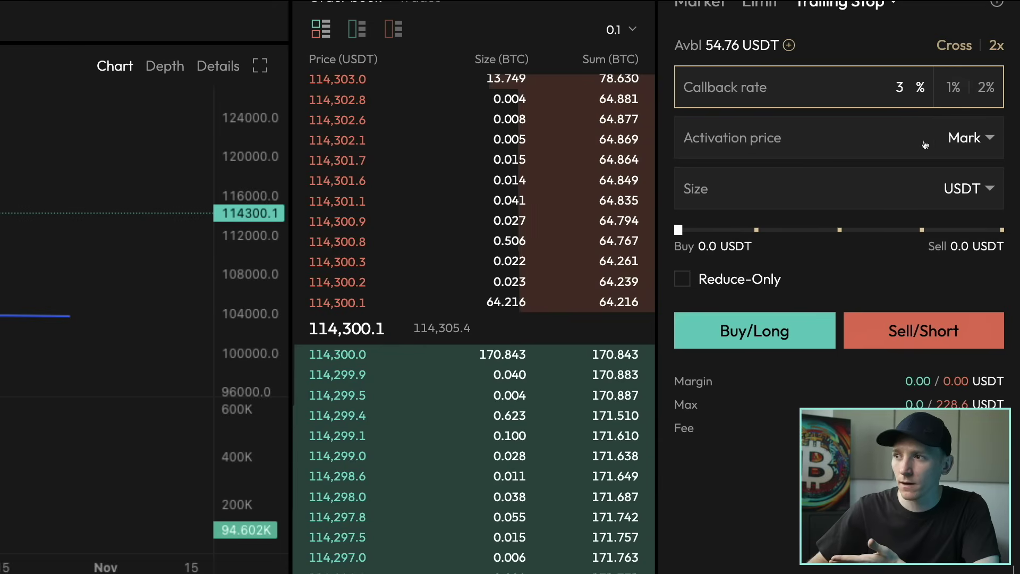
click(732, 137)
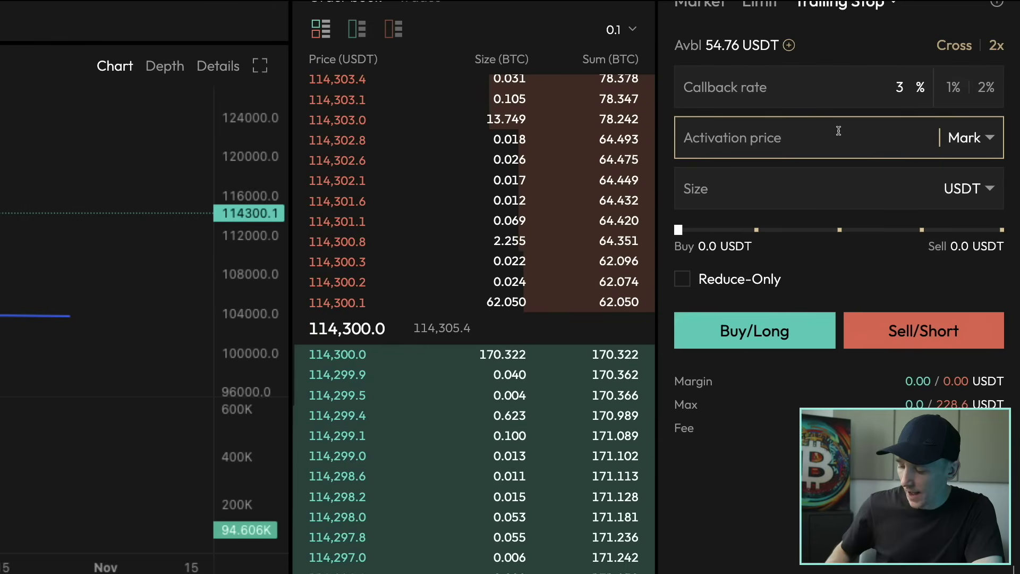
text(1250)
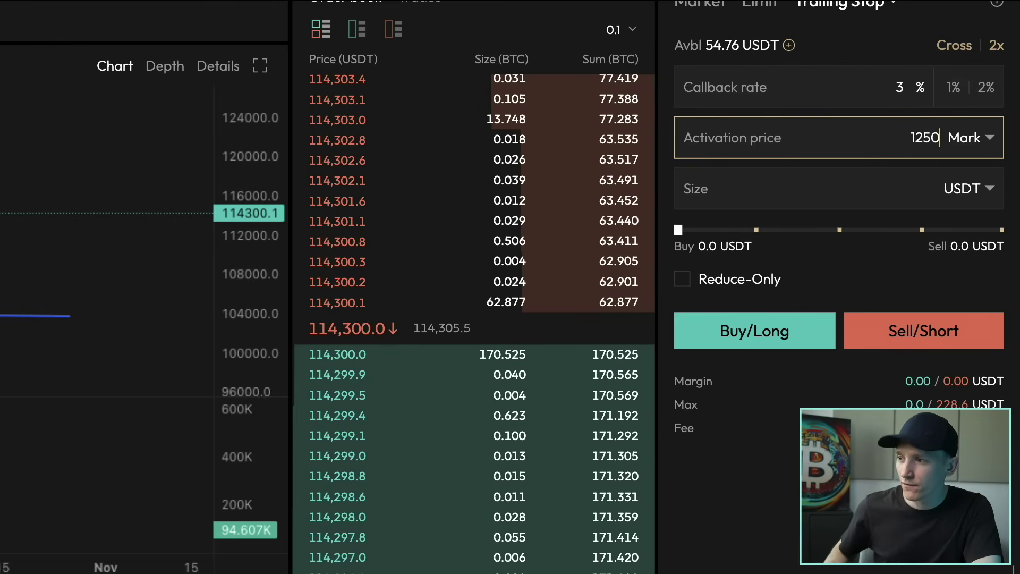
text(00)
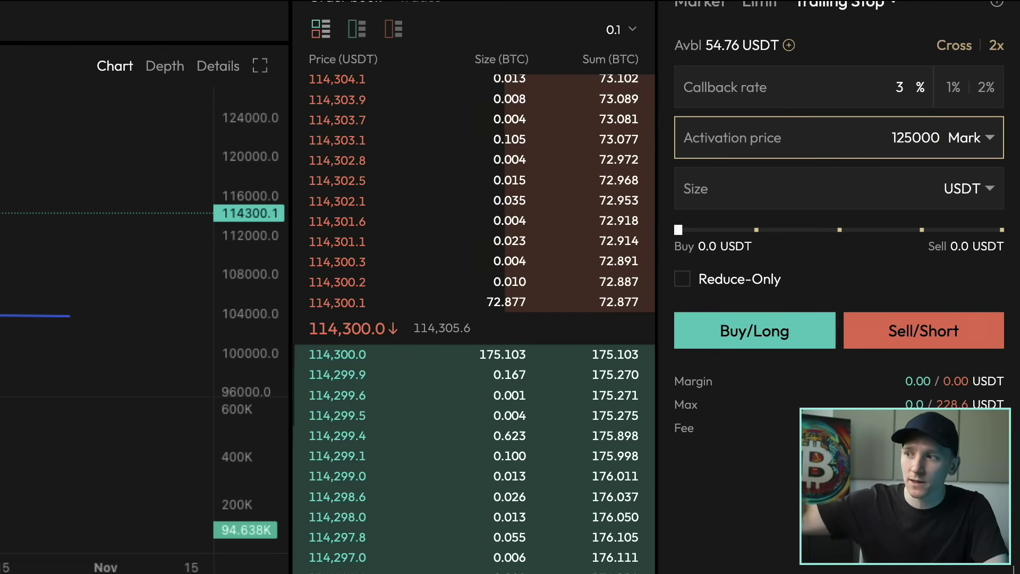
click(761, 190)
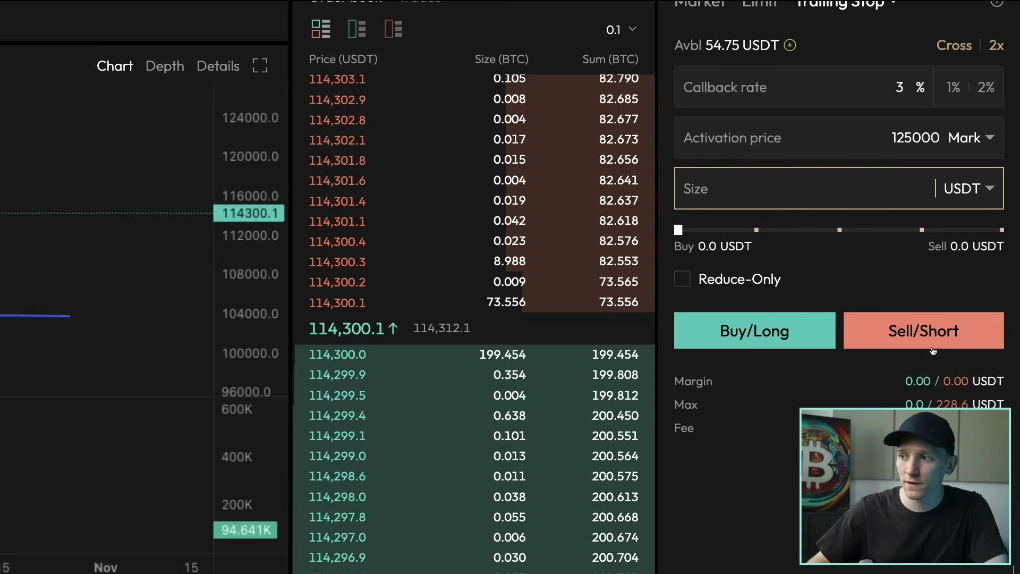
click(906, 333)
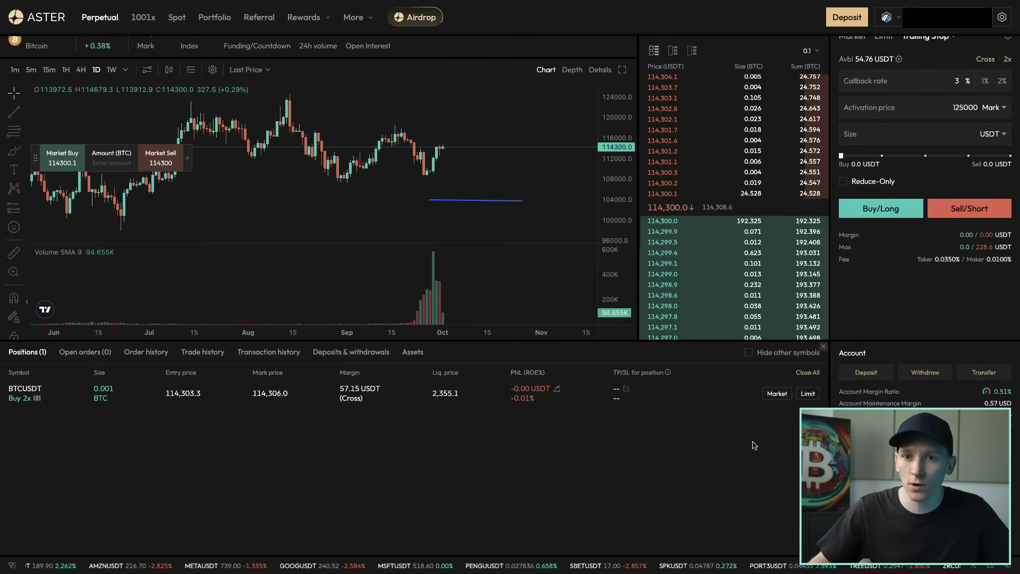
- Close the entire BTCUSDT long position of 114.3 USDT at market price
click(776, 394)
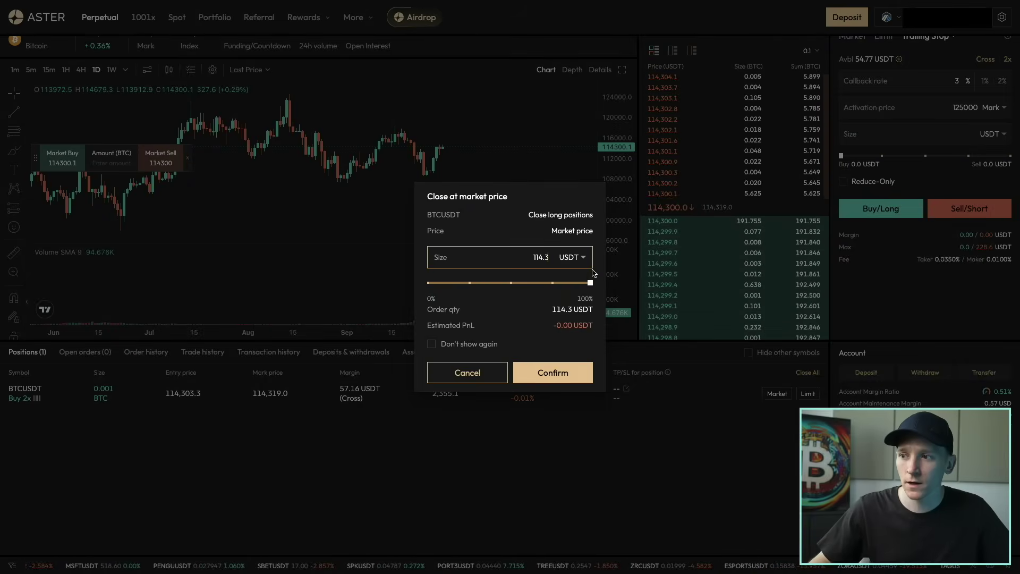
click(552, 375)
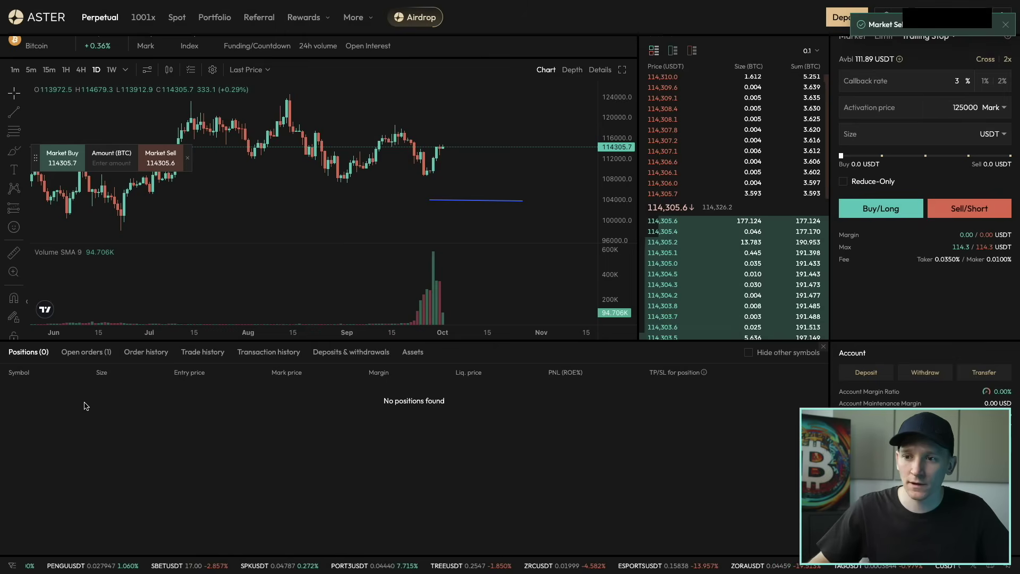